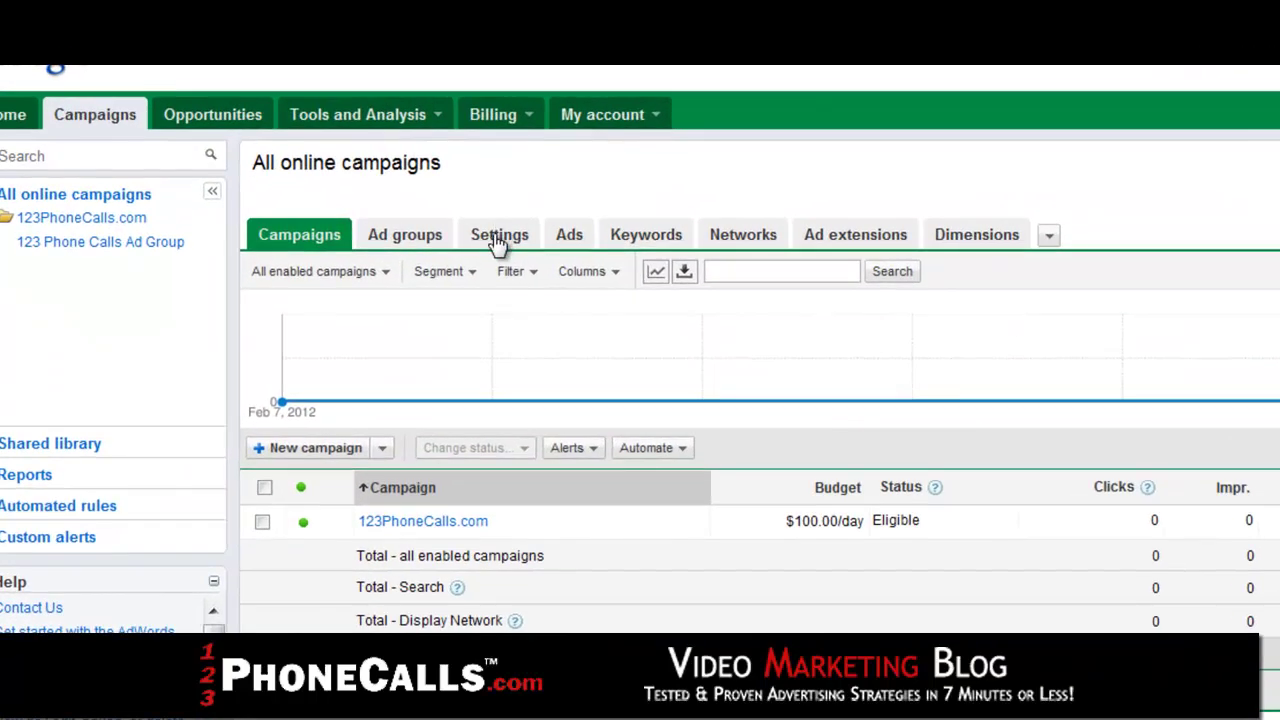
Remove United States and Canada from the 123PhoneCalls.com campaign's targeted locations
left_click(497, 243)
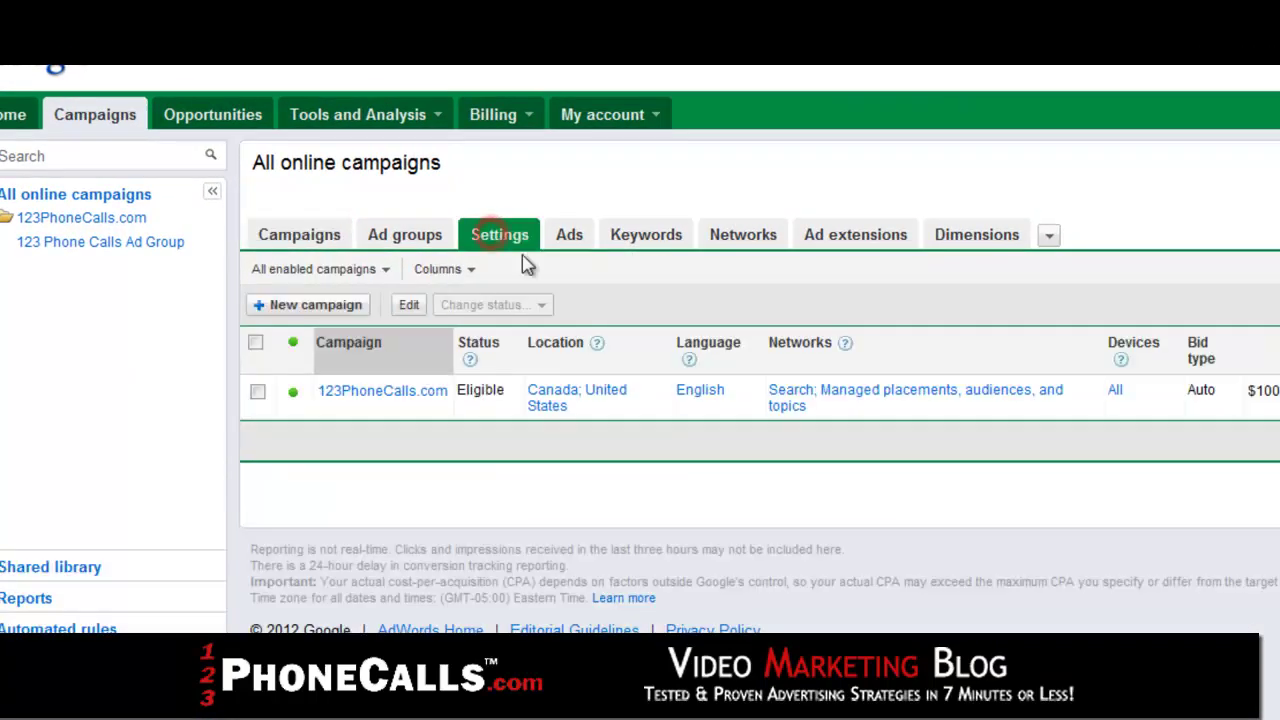
left_click(352, 394)
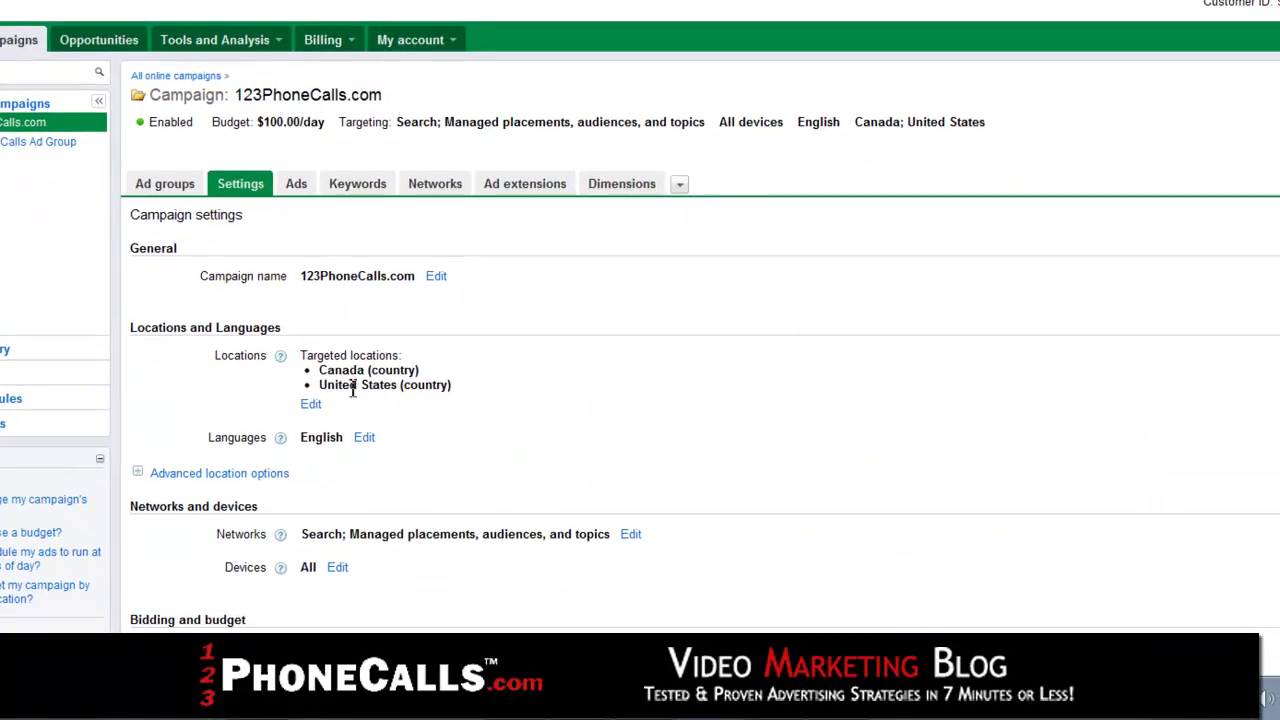
scroll(47, 254, "down", 2)
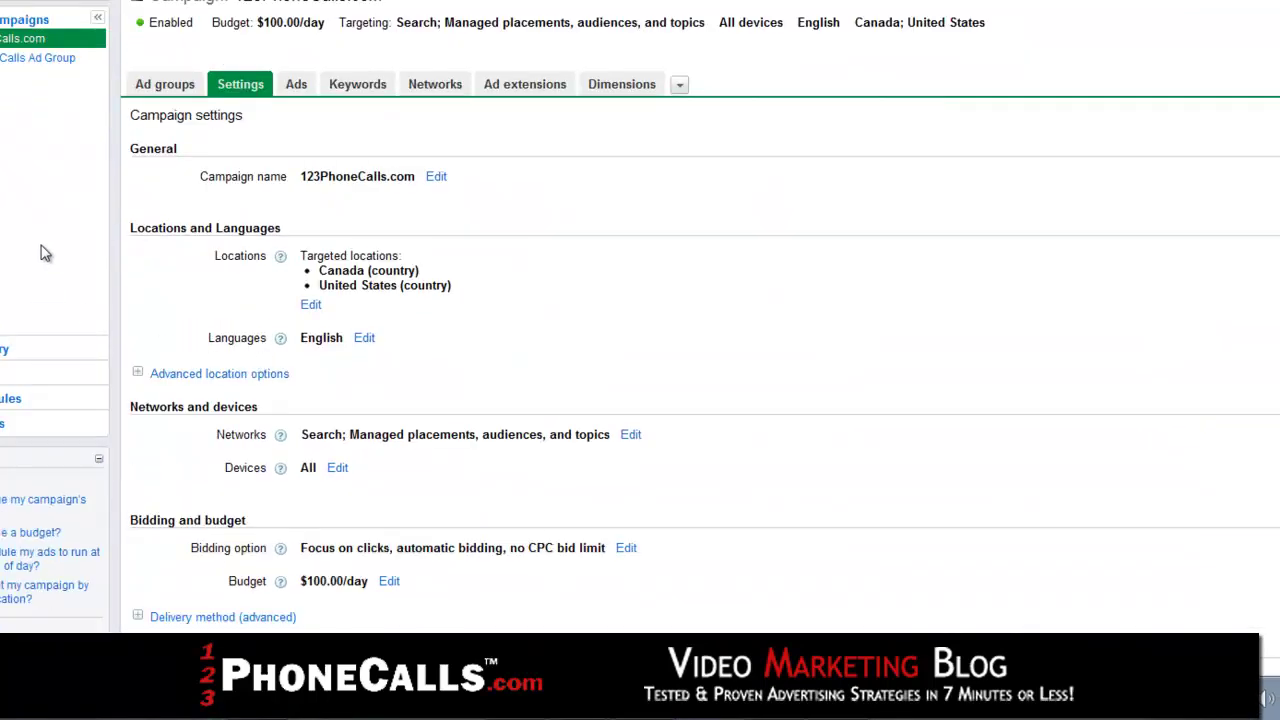
left_click(311, 304)
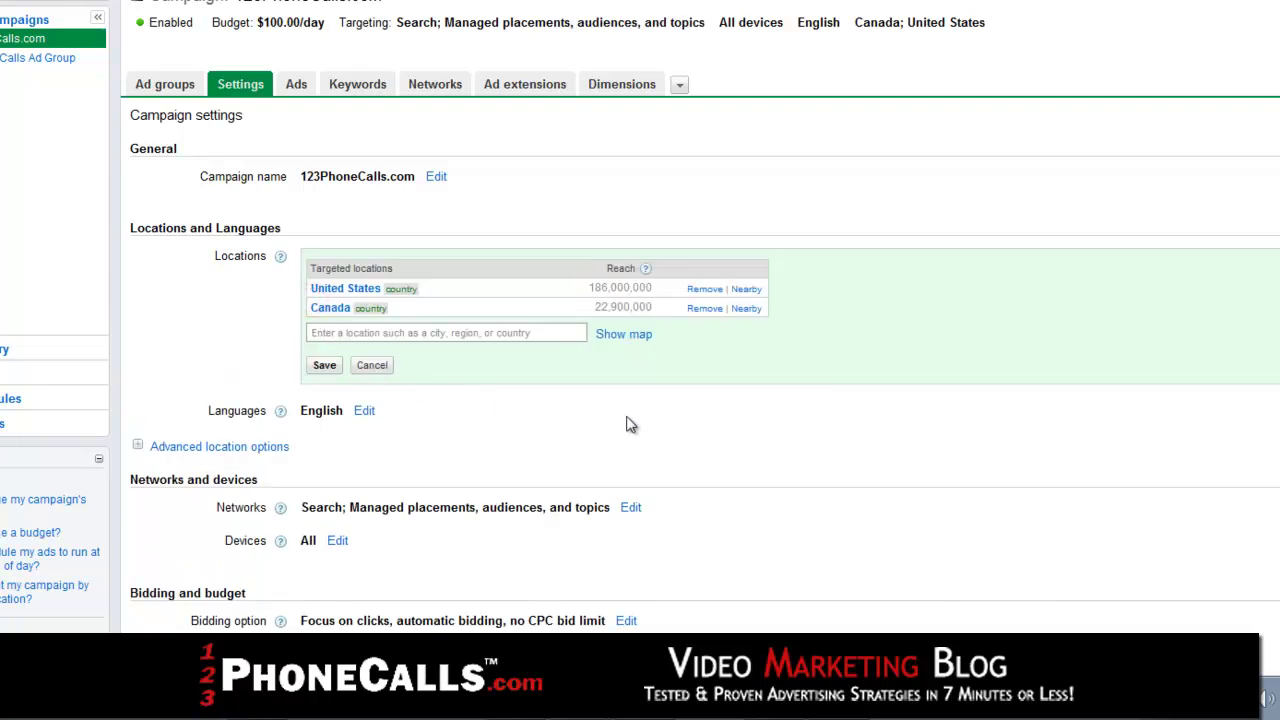
left_click(704, 288)
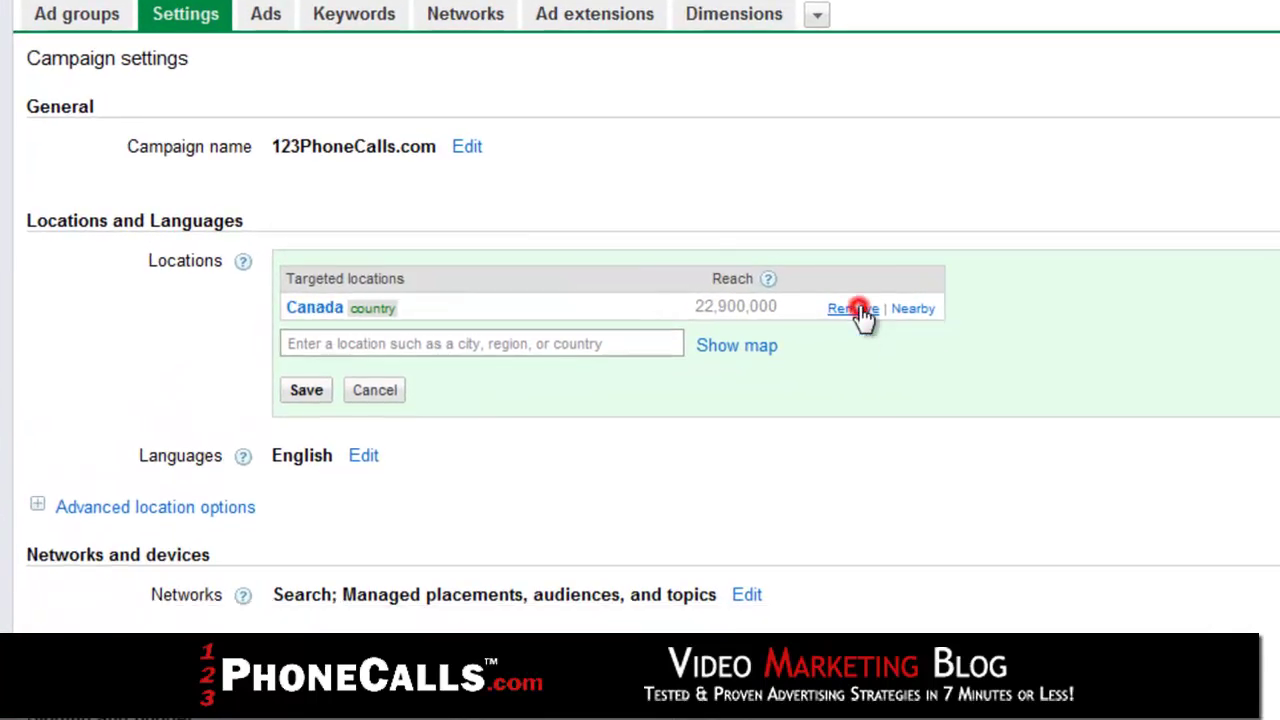
left_click(855, 309)
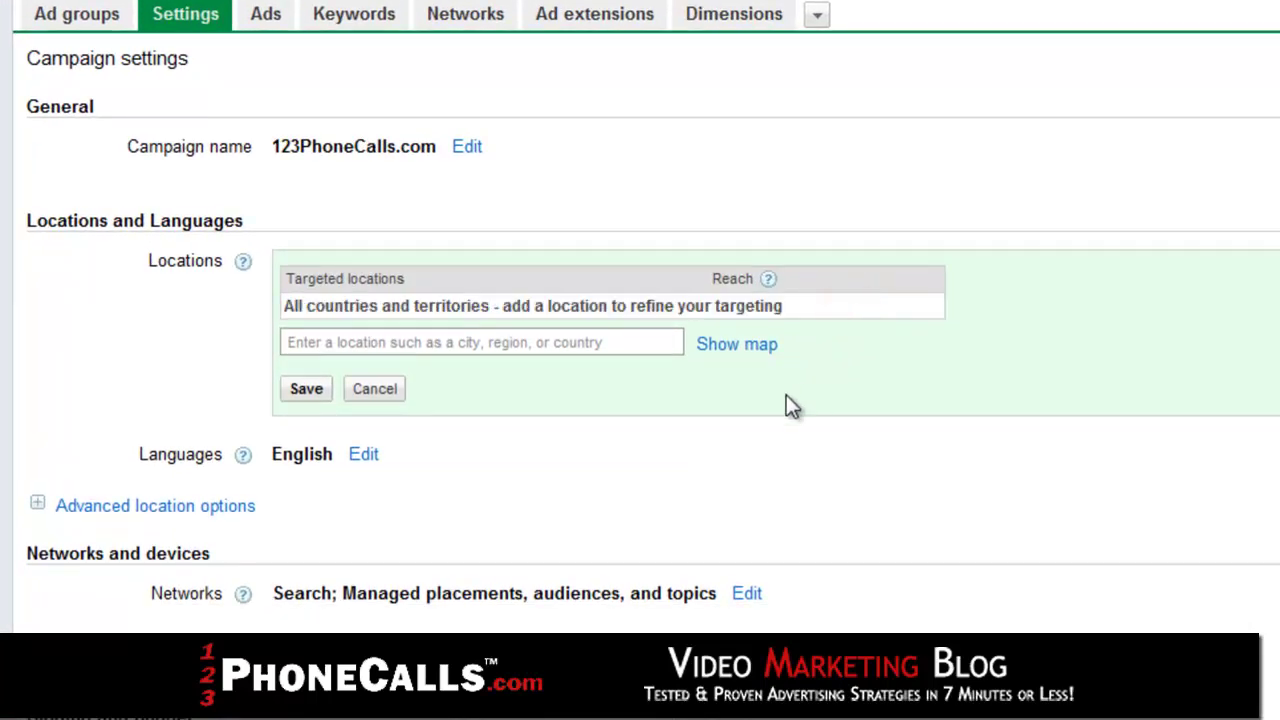
Add a 5 mi radius target around the New York, NY 10018 business address and save
left_click(755, 346)
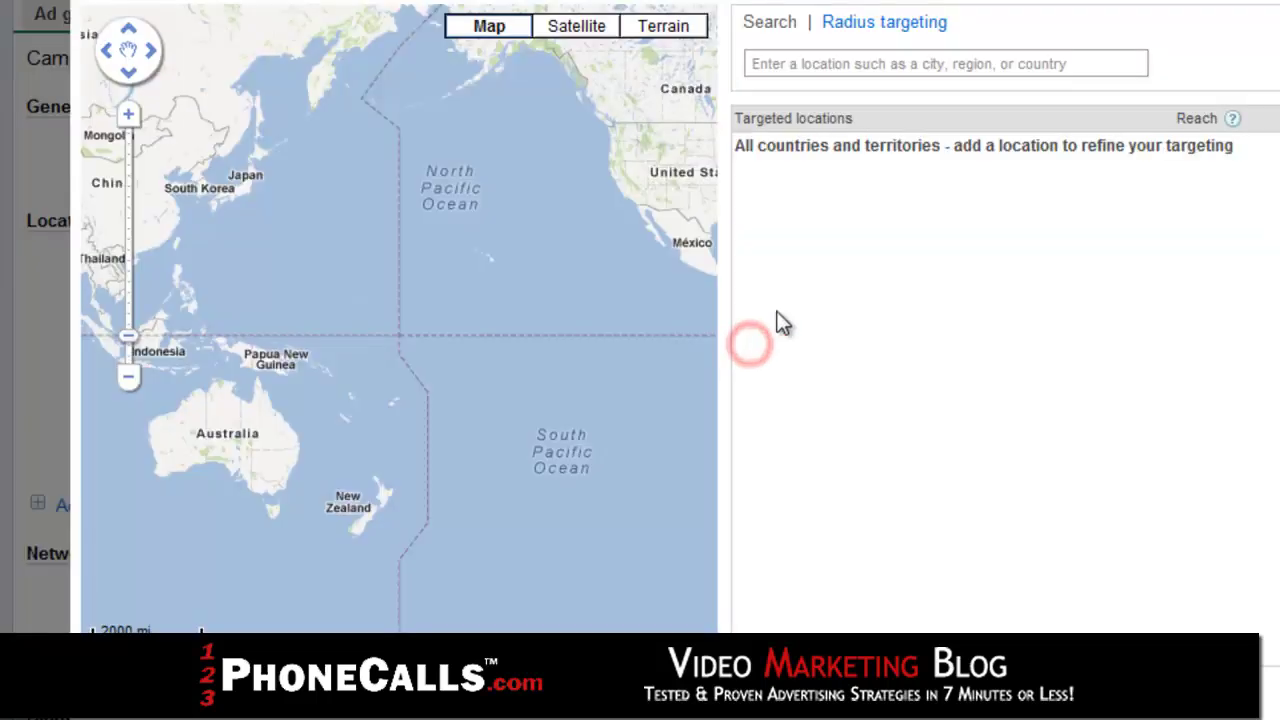
left_click(878, 24)
left_click(828, 95)
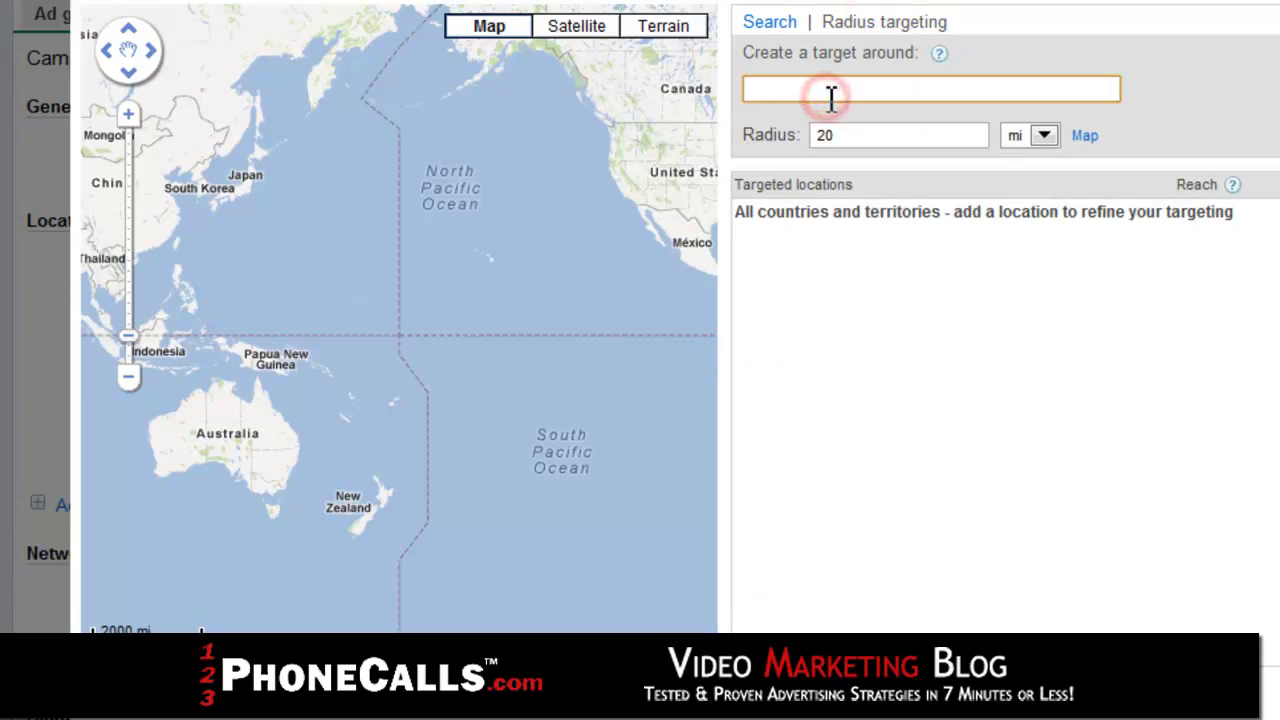
type("1350 Broadway, New York, NY 10018")
left_click(858, 134)
type("5")
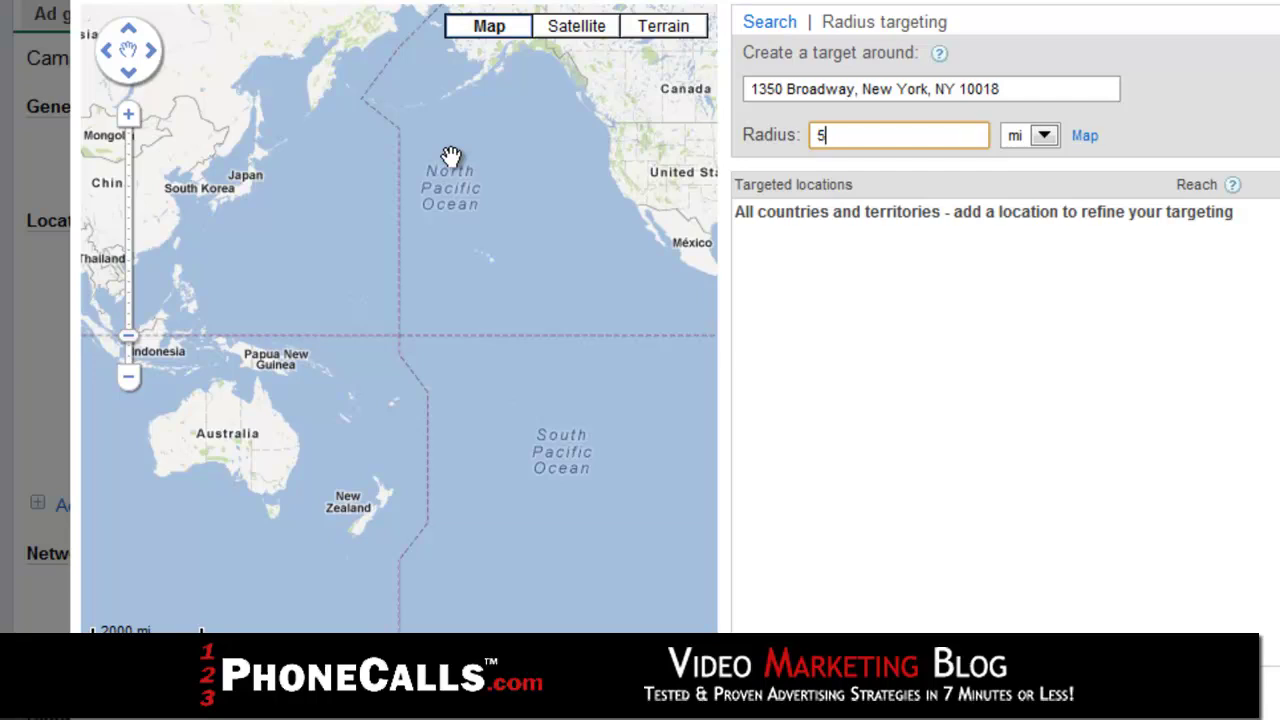
key("Return")
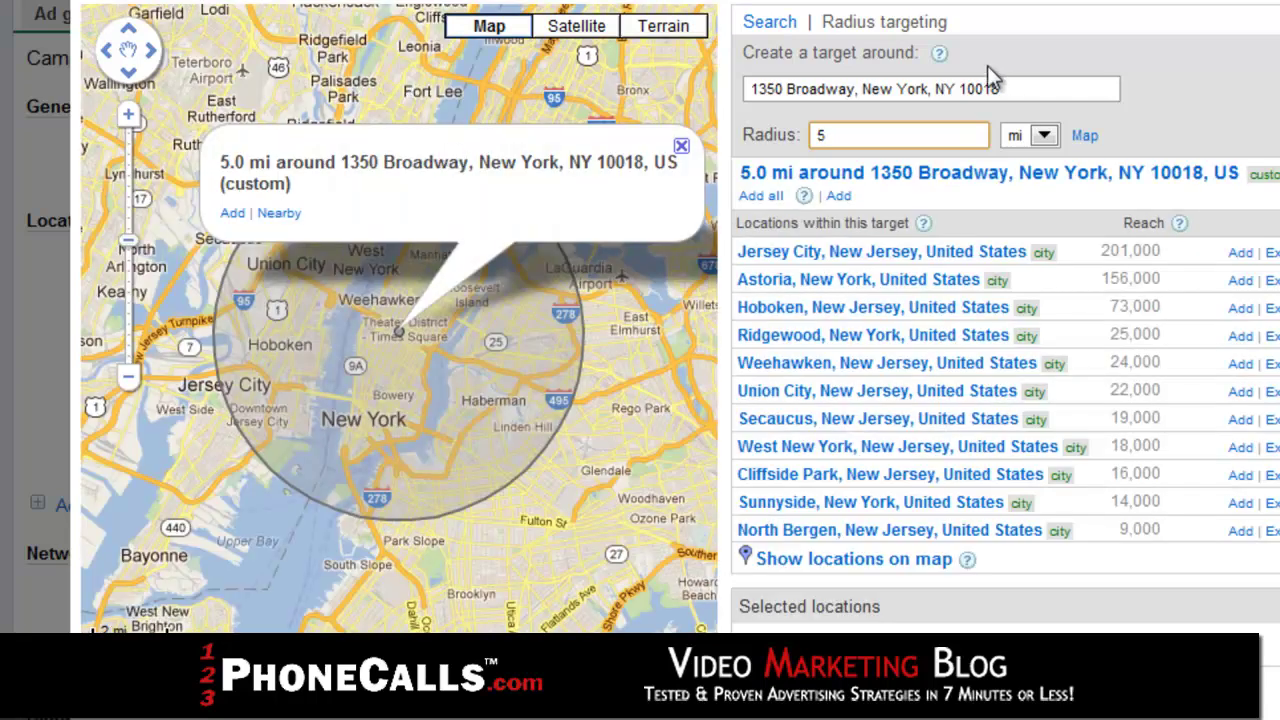
left_click(838, 197)
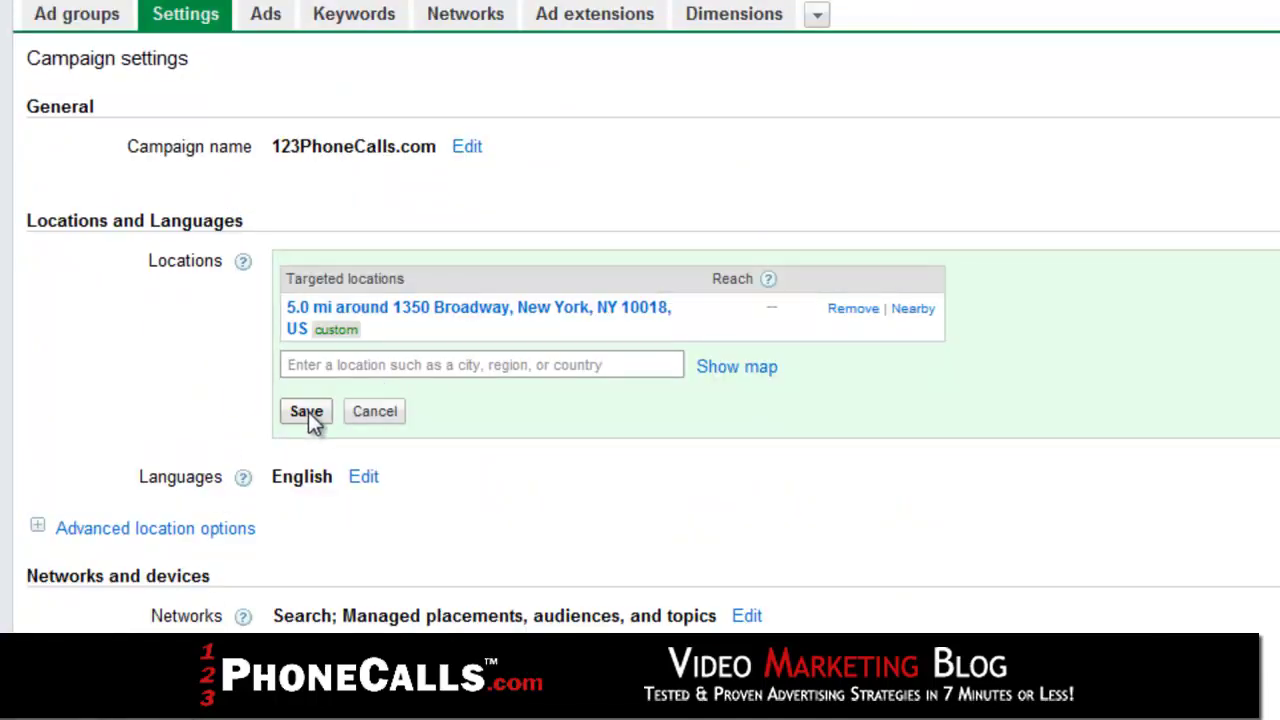
left_click(308, 412)
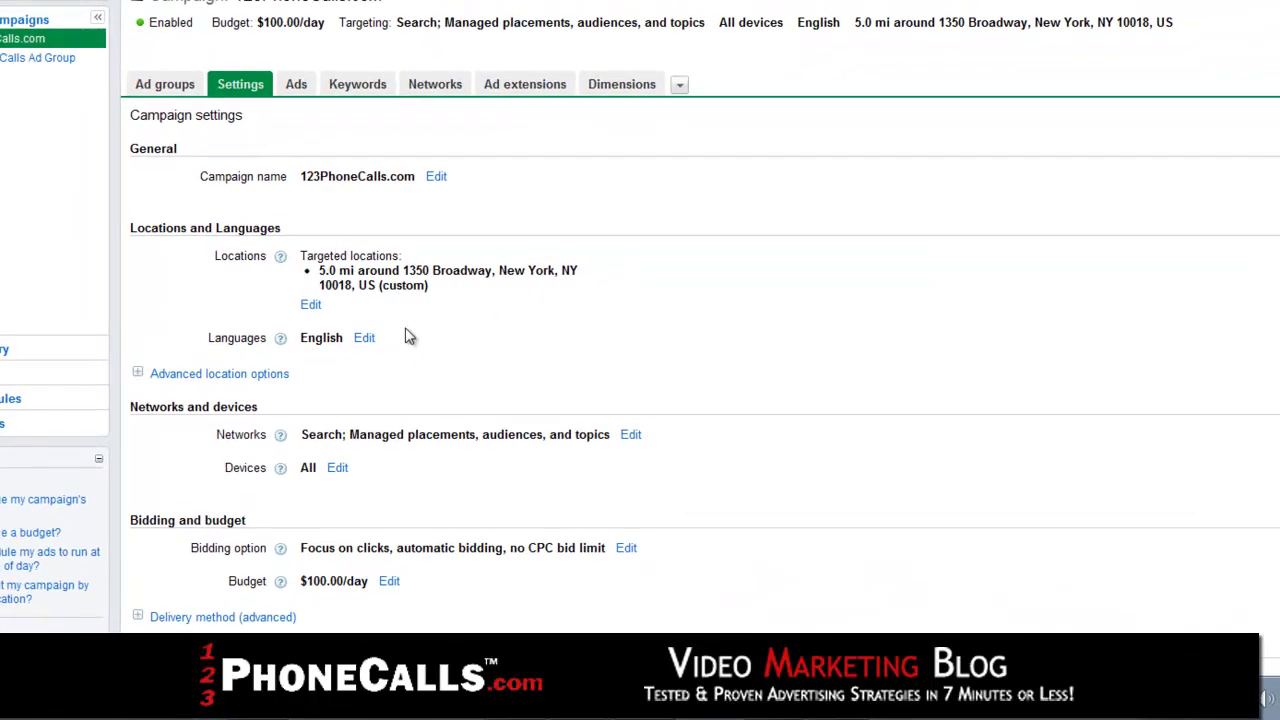
scroll(405, 337, "down", 4)
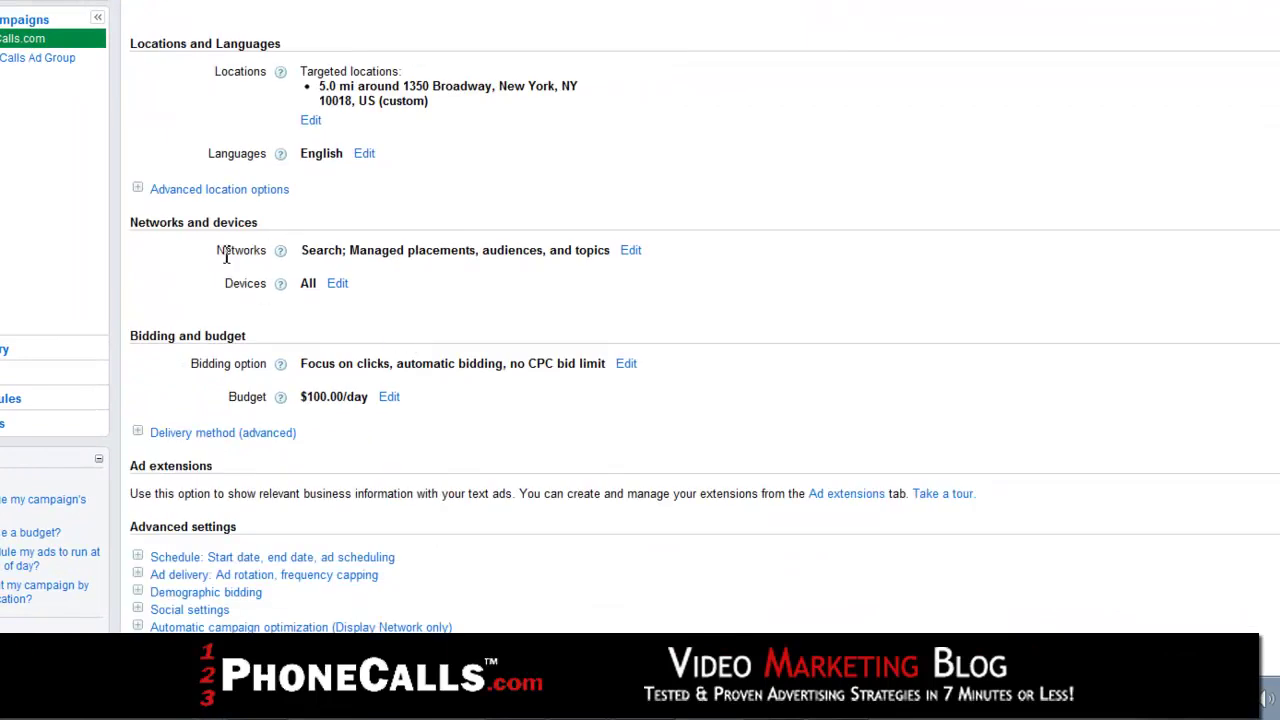
Limit the campaign's networks to Search only by turning off the Display Network
left_click(631, 251)
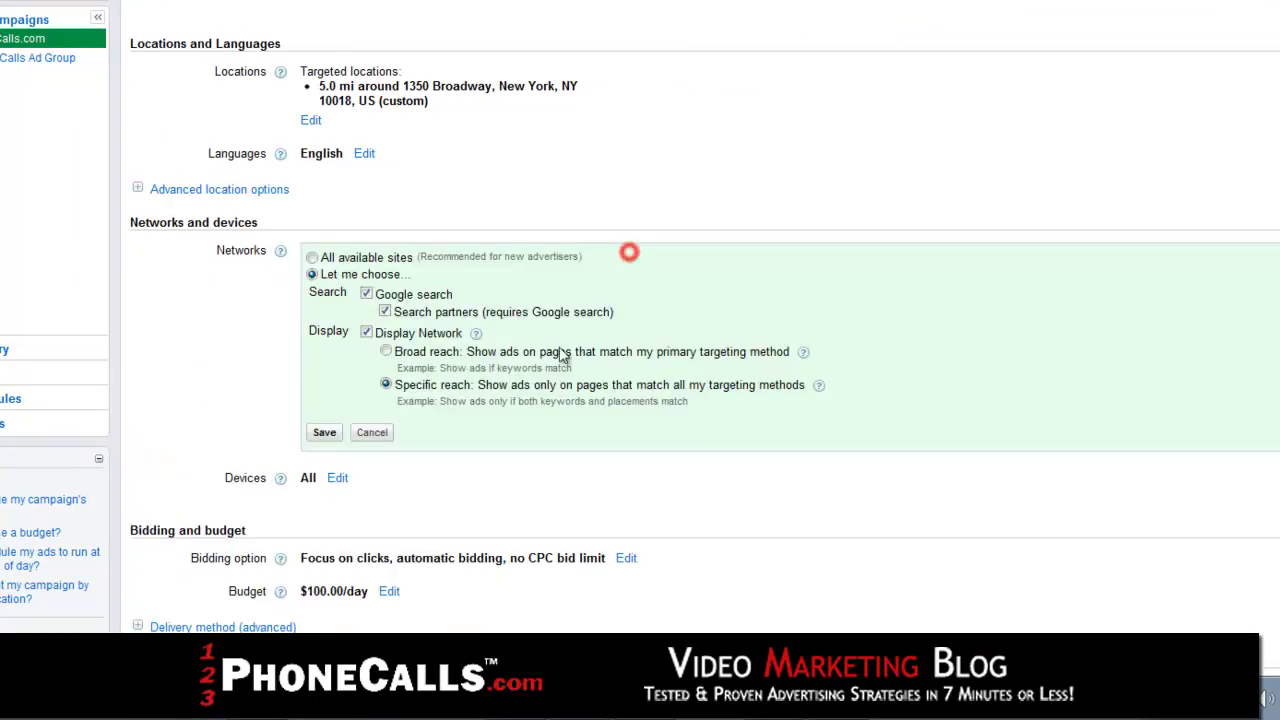
left_click(367, 334)
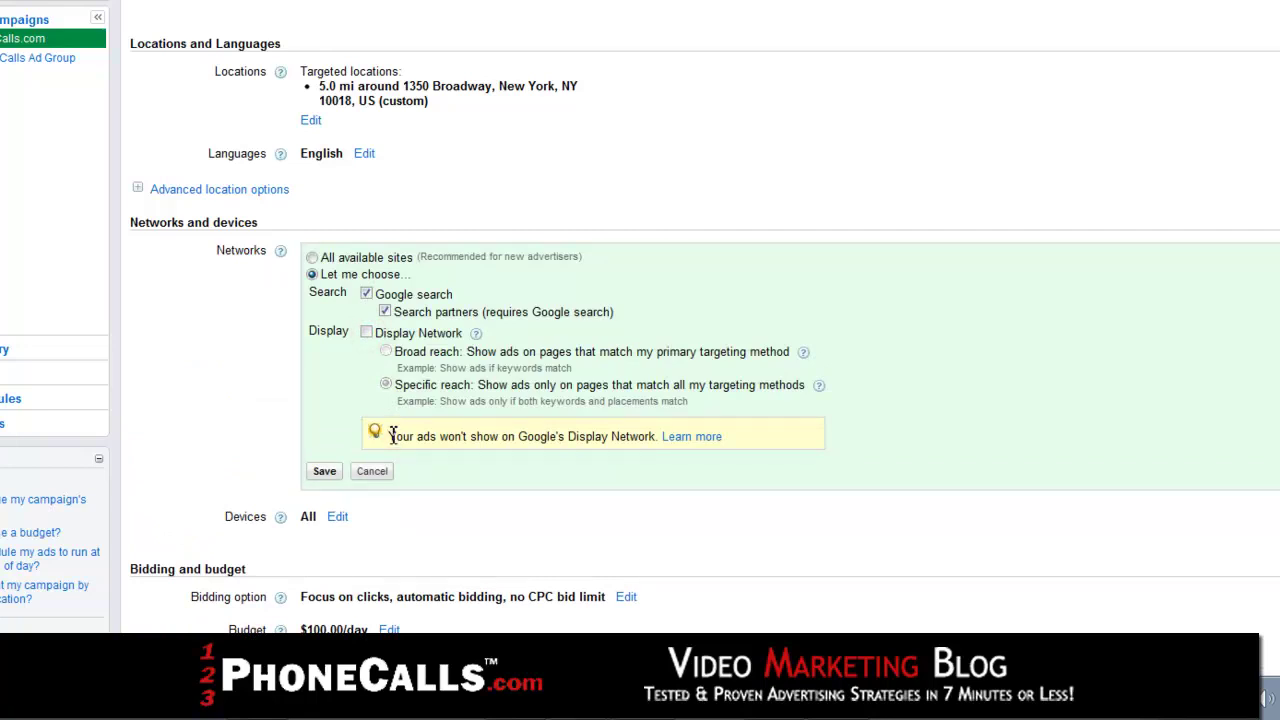
left_click(329, 472)
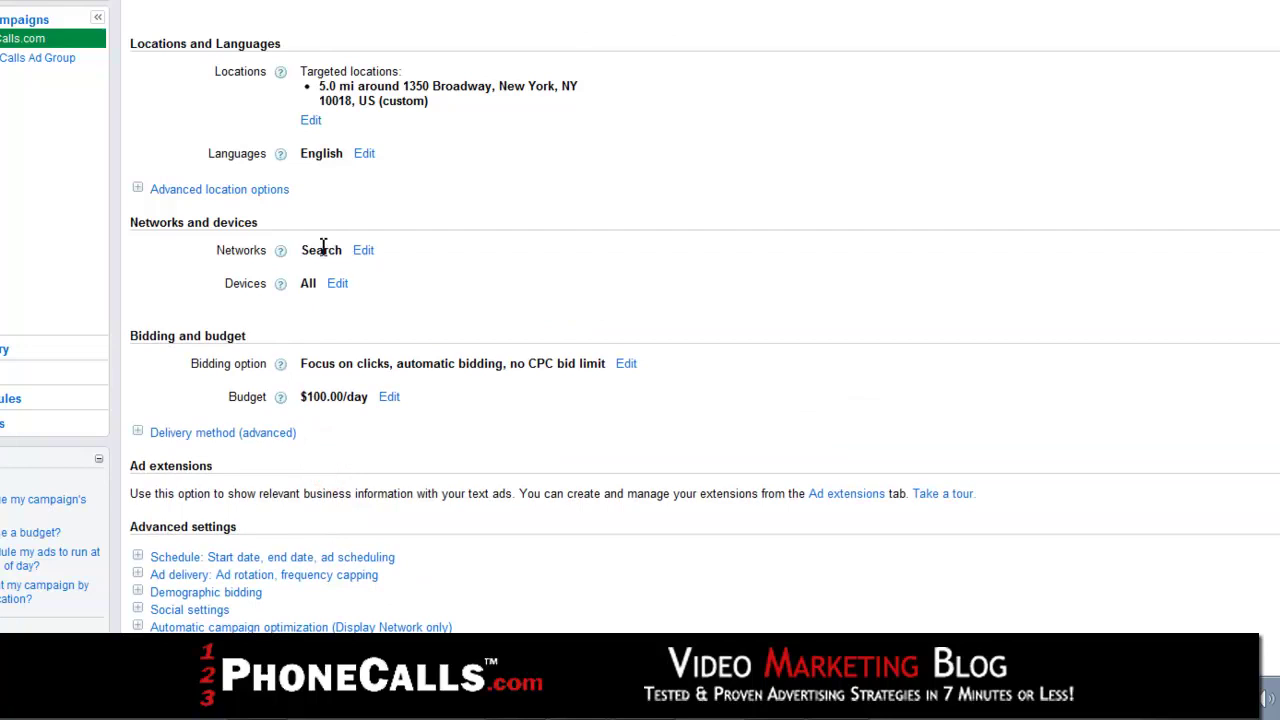
Switch the bidding option to manually set maximum CPC bids for clicks
scroll(363, 316, "down", 3)
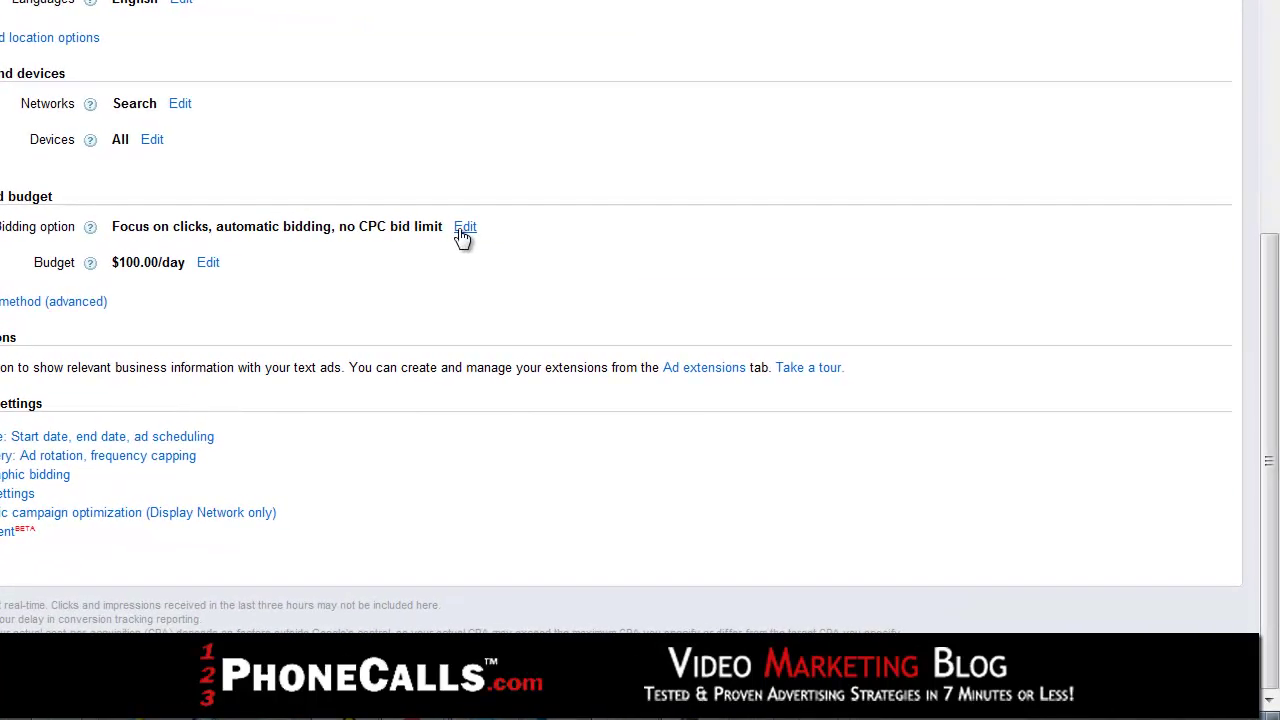
left_click(465, 228)
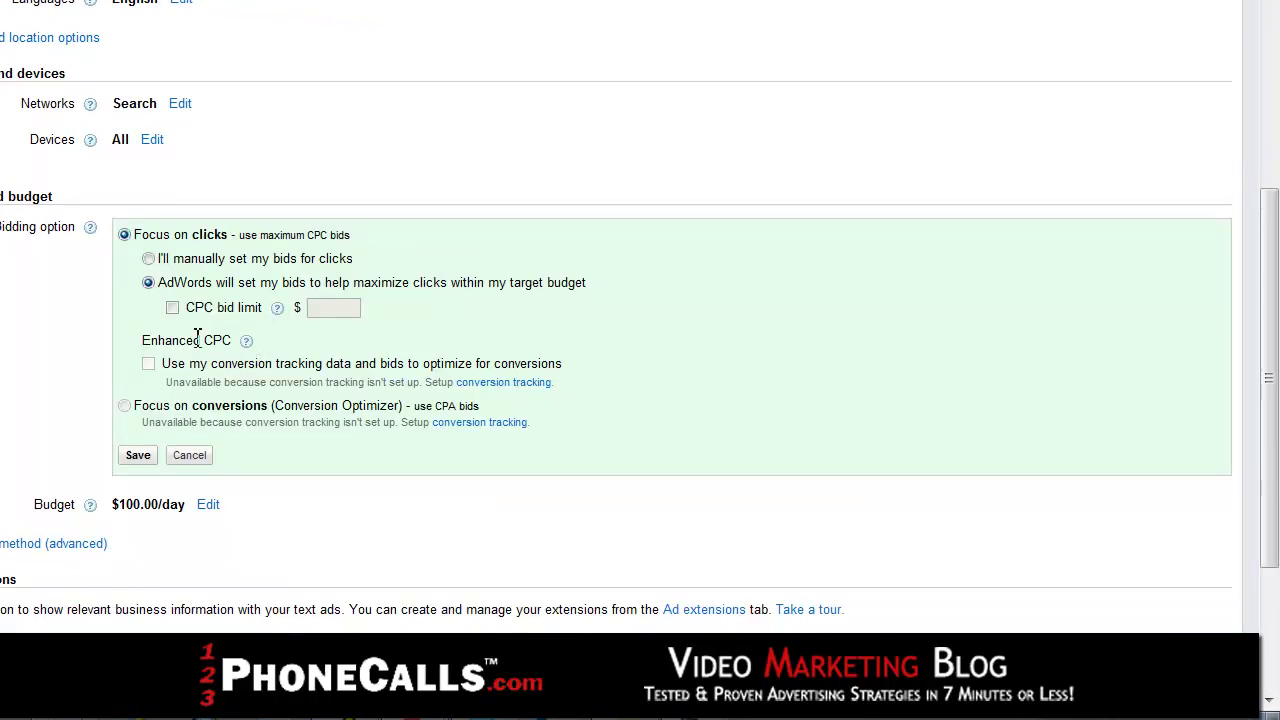
left_click(148, 259)
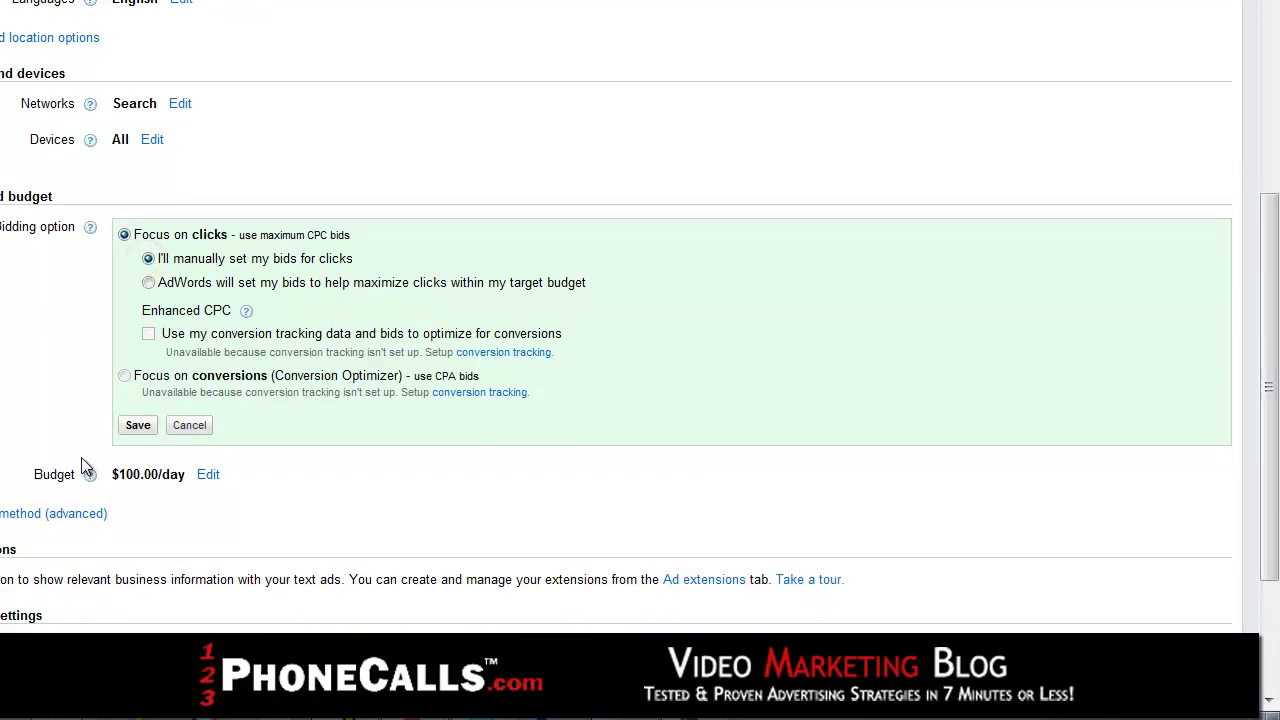
left_click(138, 425)
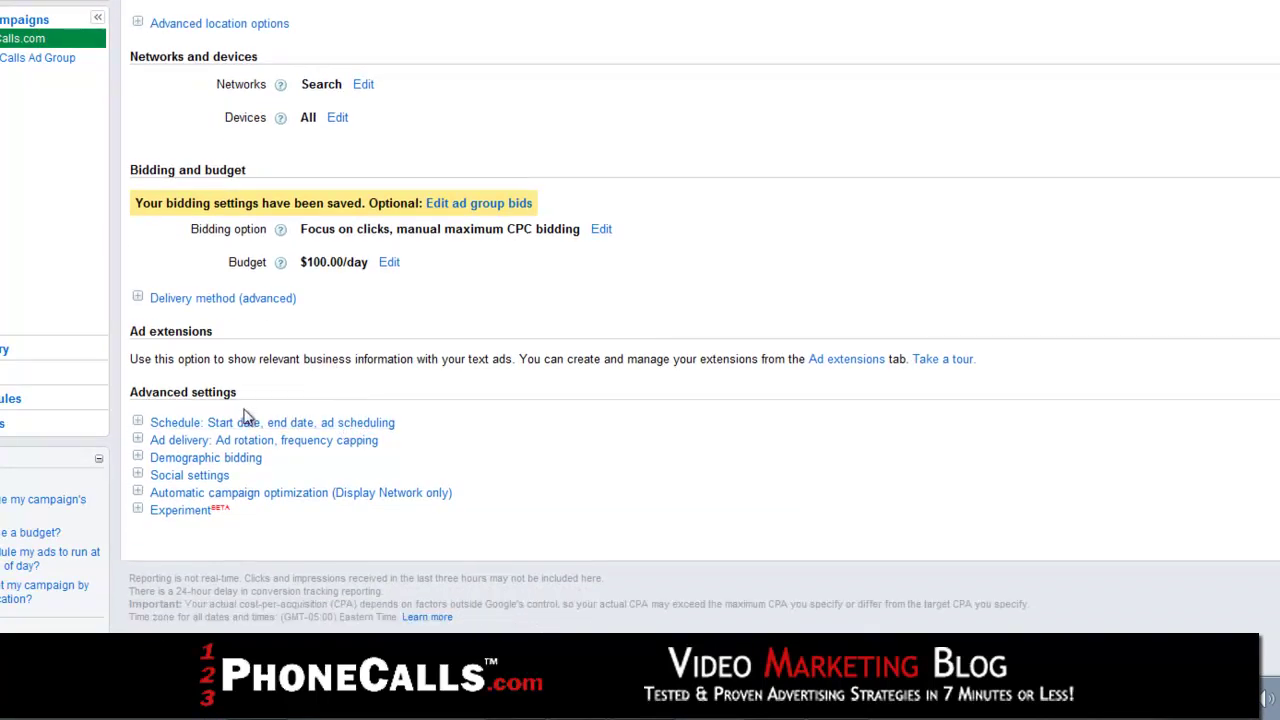
left_click(841, 361)
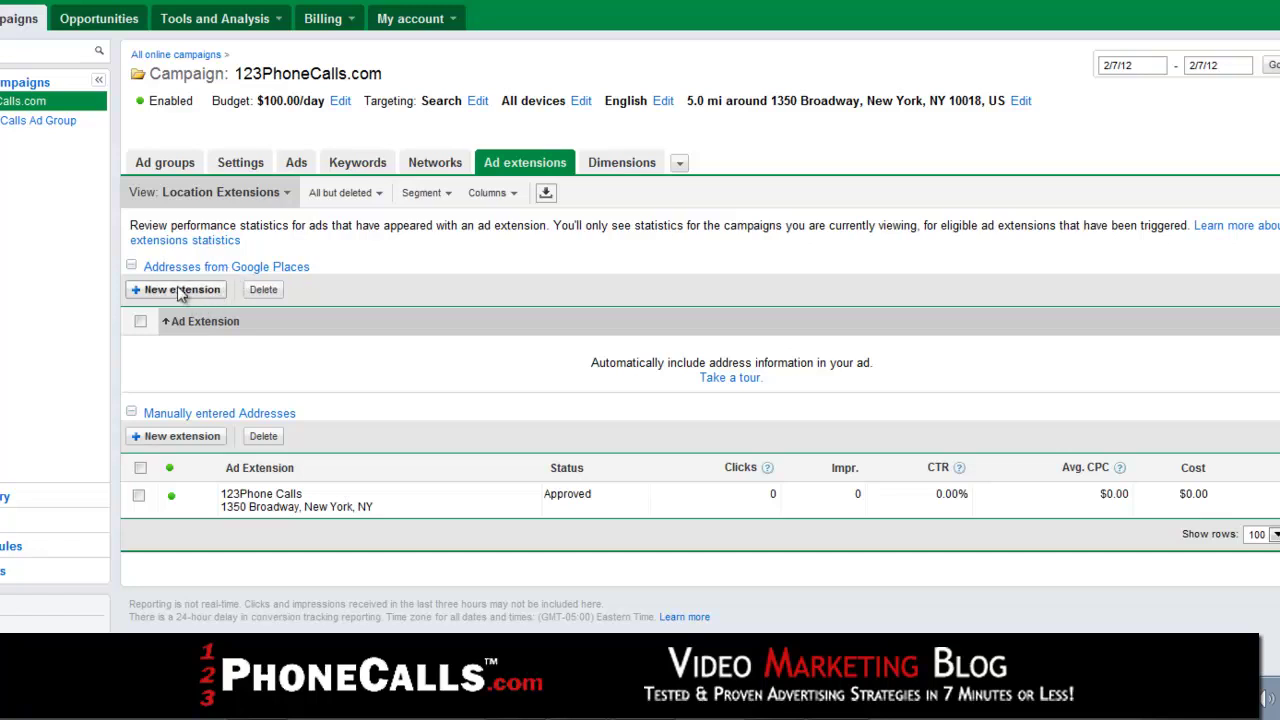
left_click(176, 437)
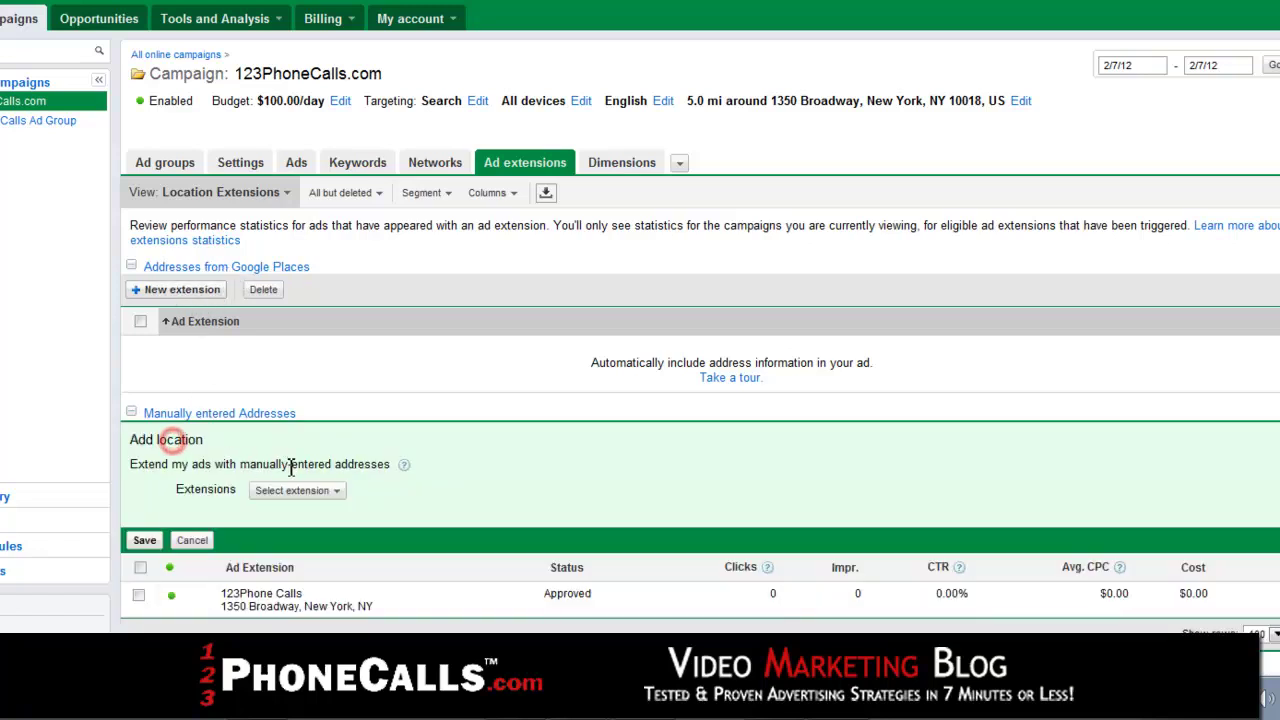
left_click(296, 491)
left_click(318, 580)
scroll(306, 574, "down", 3)
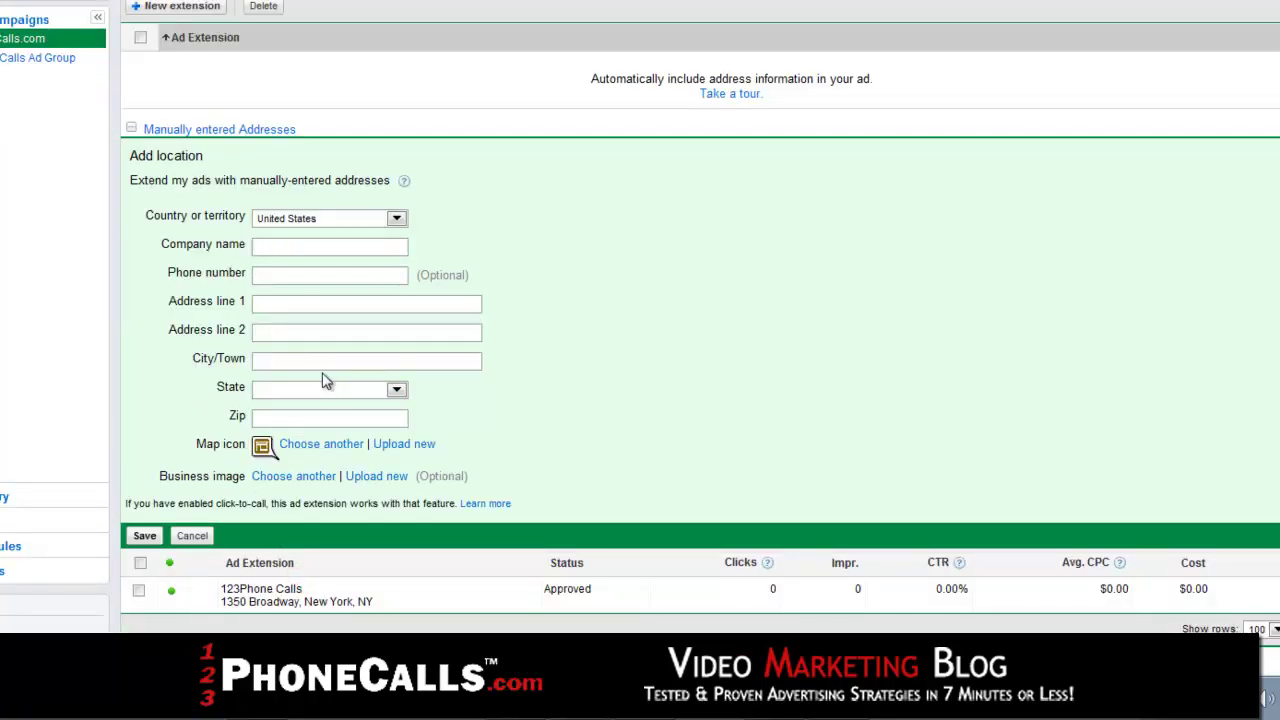
scroll(325, 374, "up", 1)
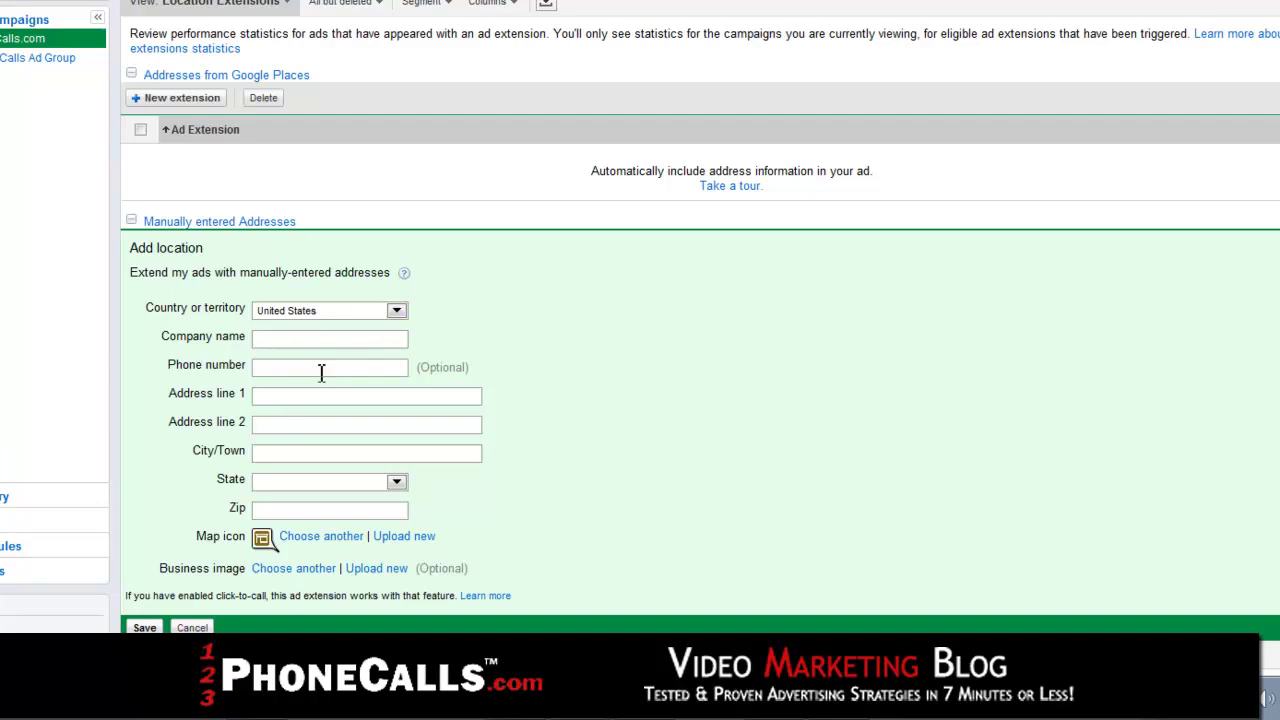
scroll(370, 375, "up", 3)
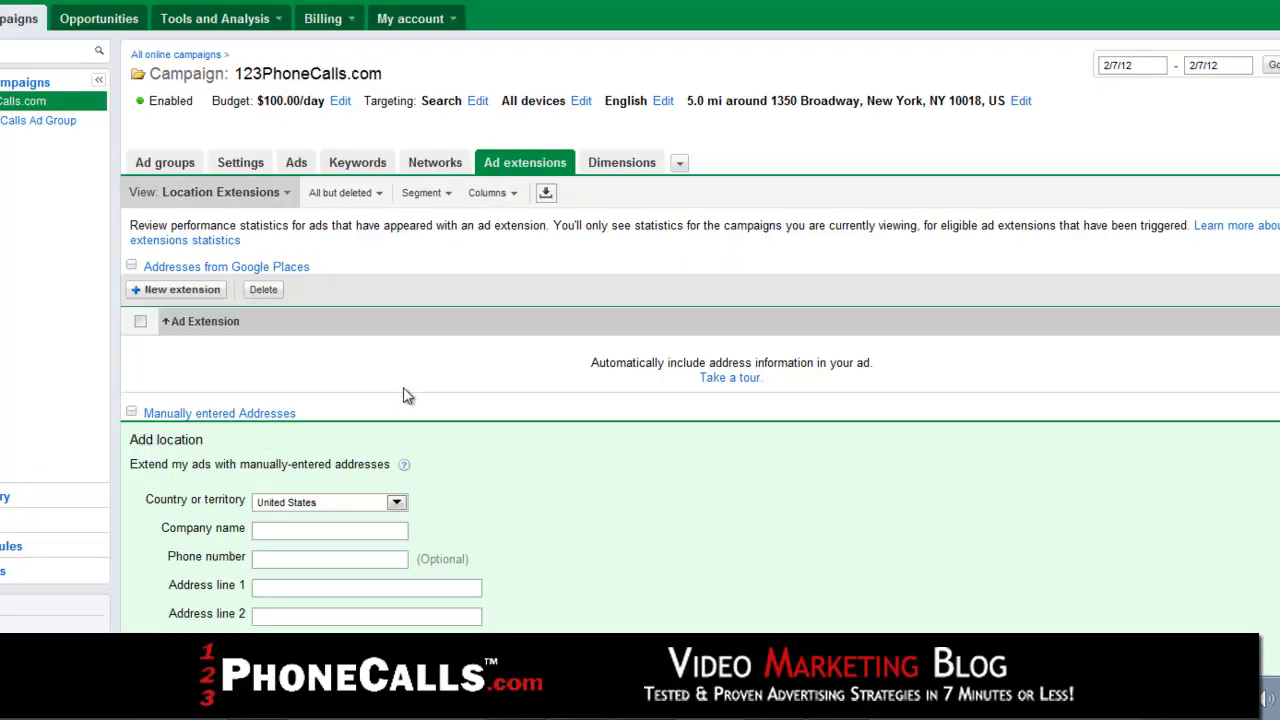
scroll(296, 460, "down", 5)
scroll(603, 505, "up", 5)
scroll(412, 506, "down", 5)
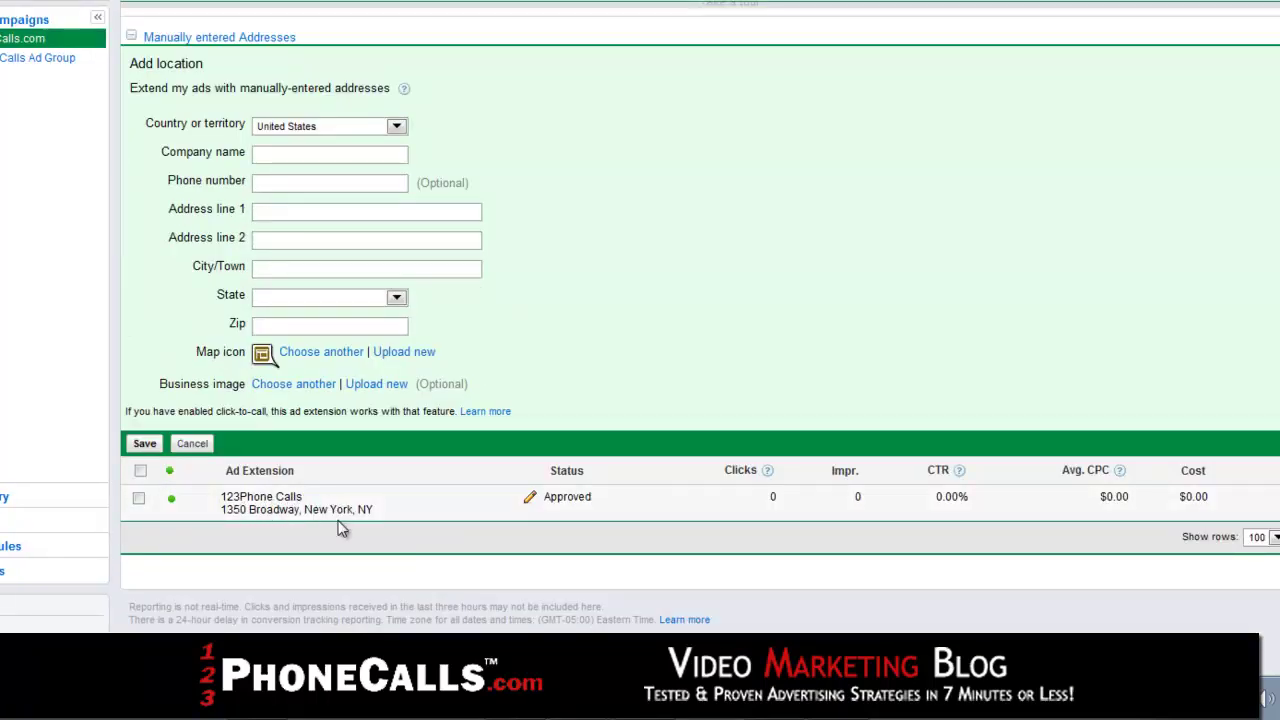
scroll(341, 528, "up", 5)
left_click(242, 162)
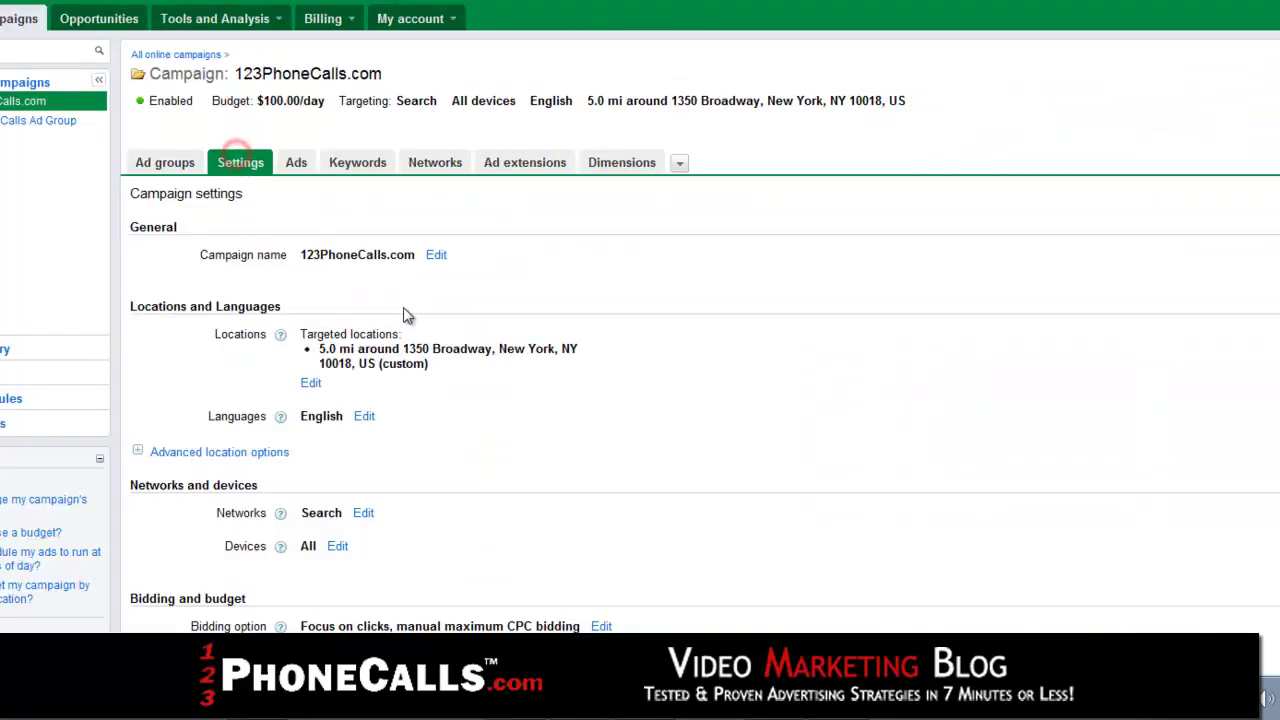
scroll(405, 345, "down", 5)
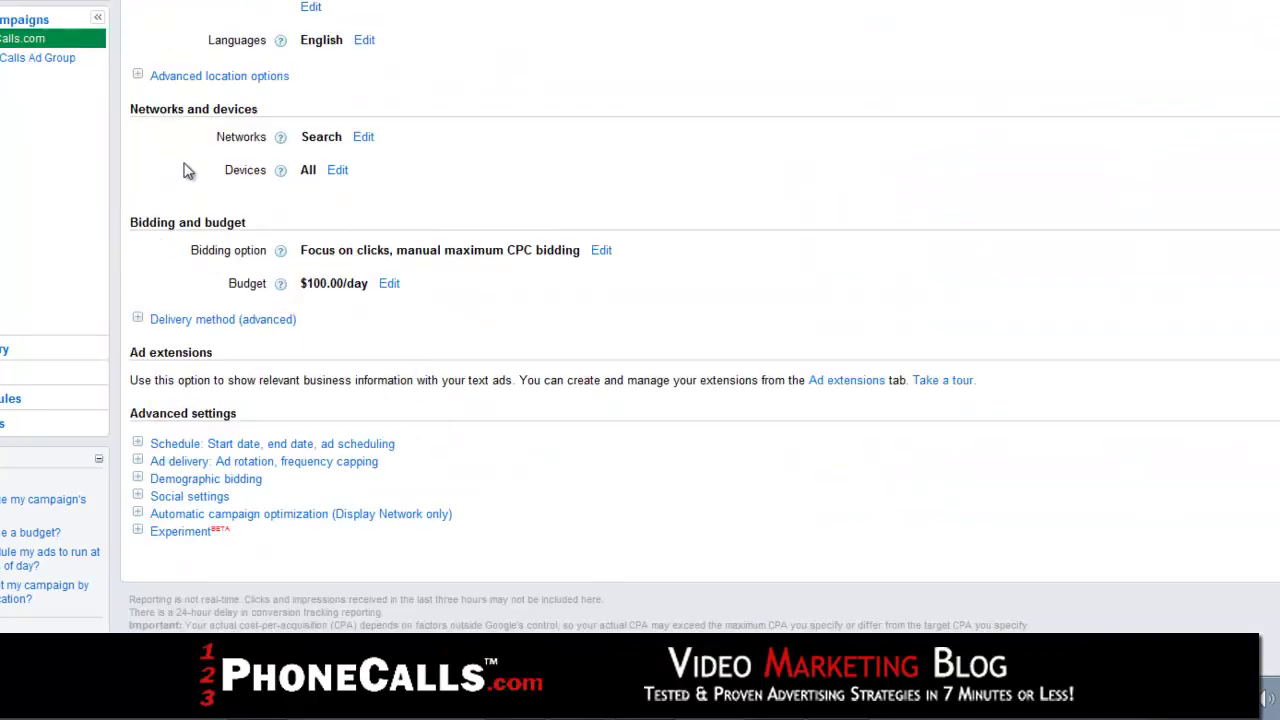
Expand the Schedule settings showing start date Feb 12, 2012, no end date, all days and hours
scroll(230, 444, "down", 1)
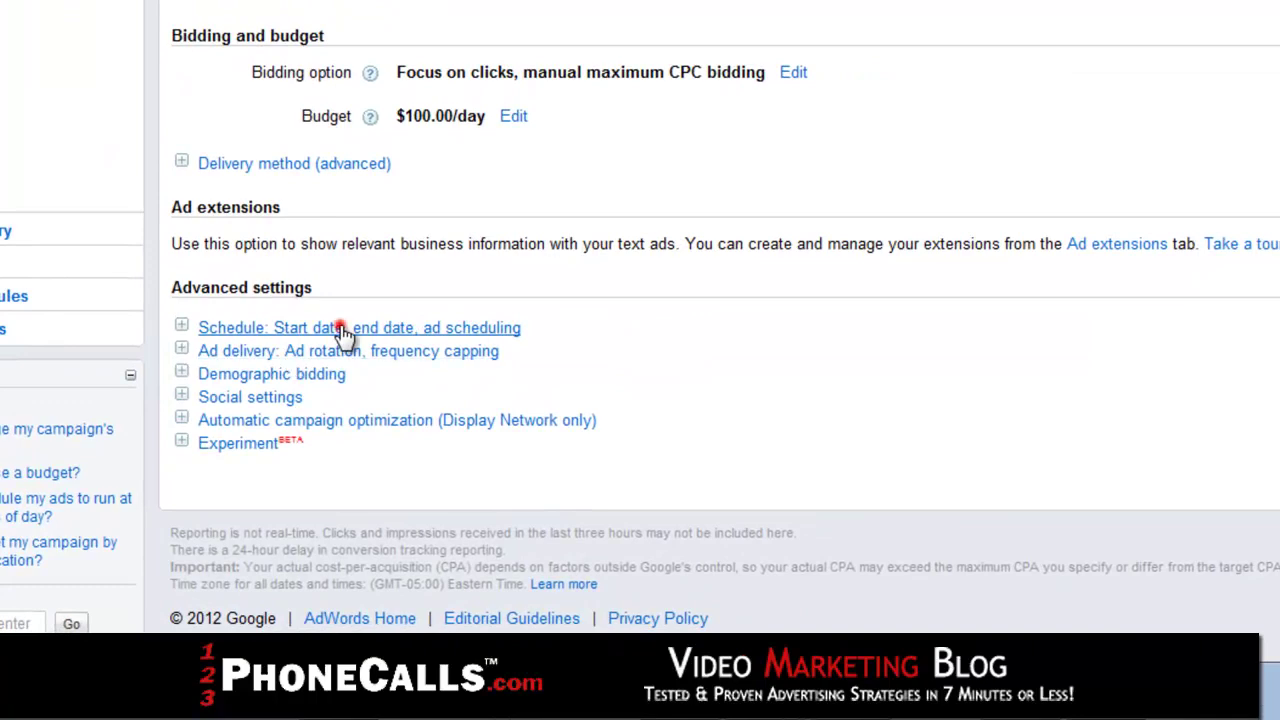
left_click(340, 328)
scroll(420, 370, "down", 2)
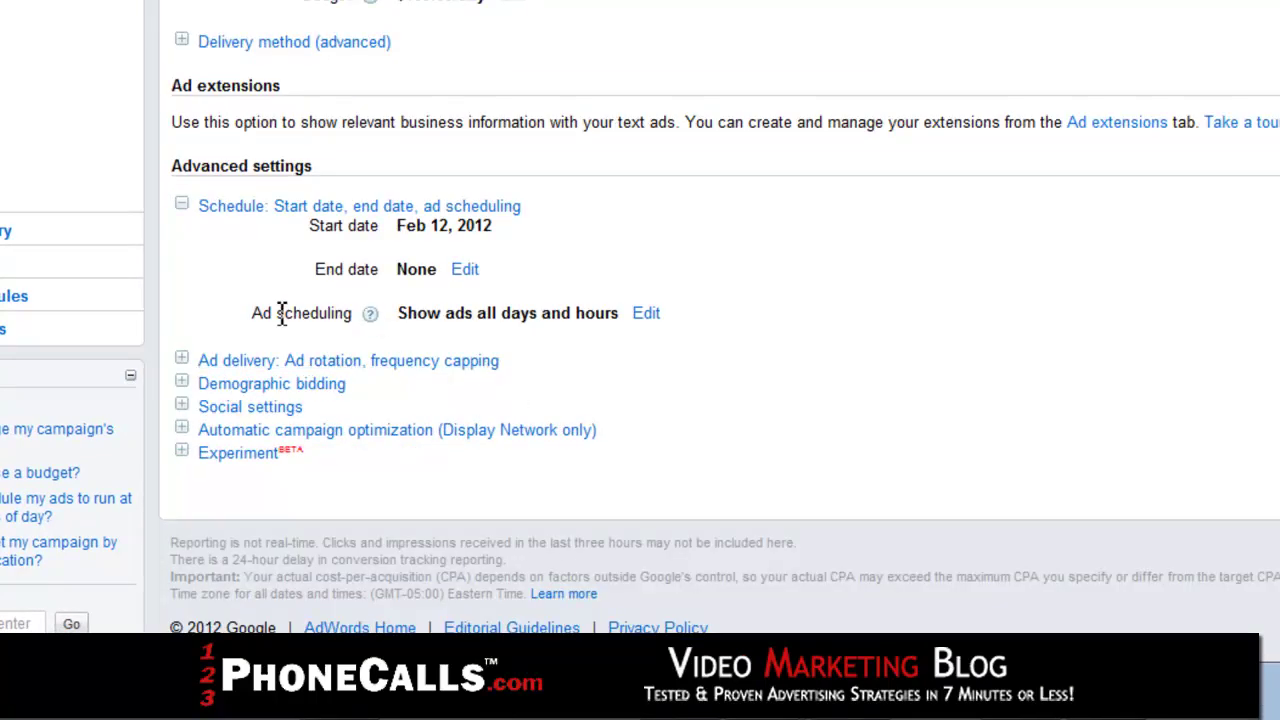
Set Monday's ad hours to 09 AM–05 PM and copy them to all days
left_click(646, 313)
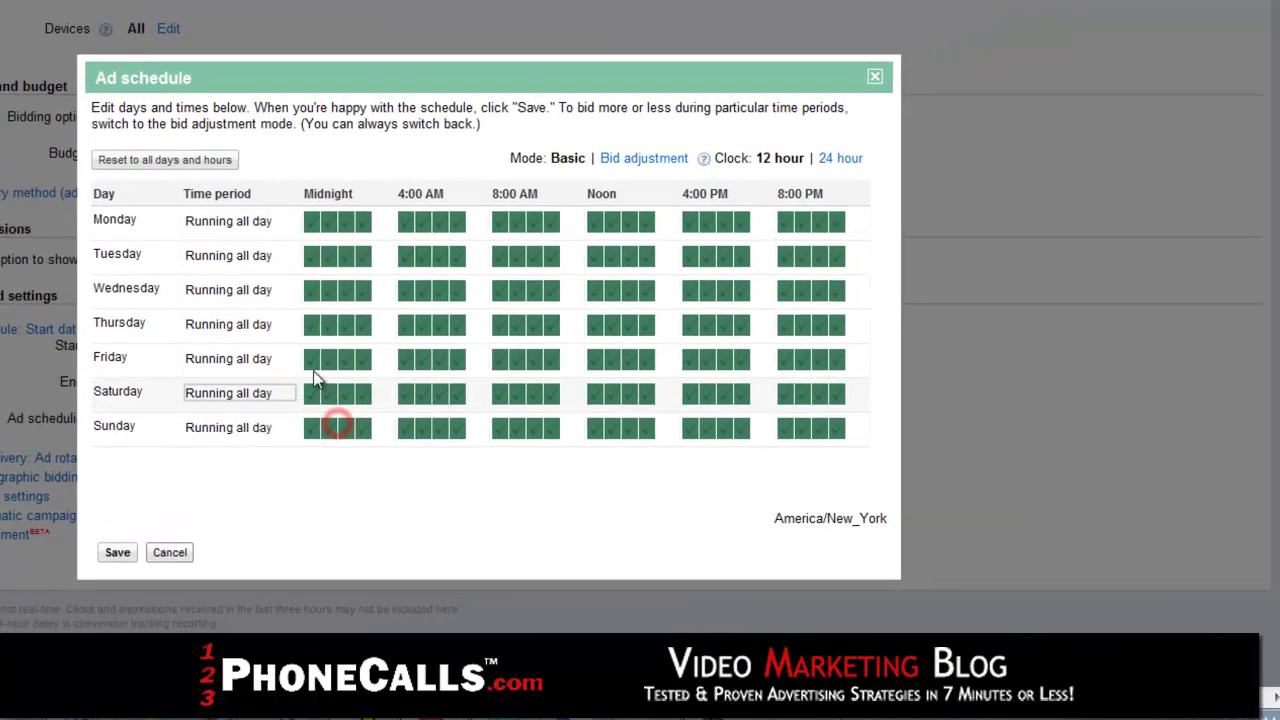
left_click(210, 240)
left_click(220, 263)
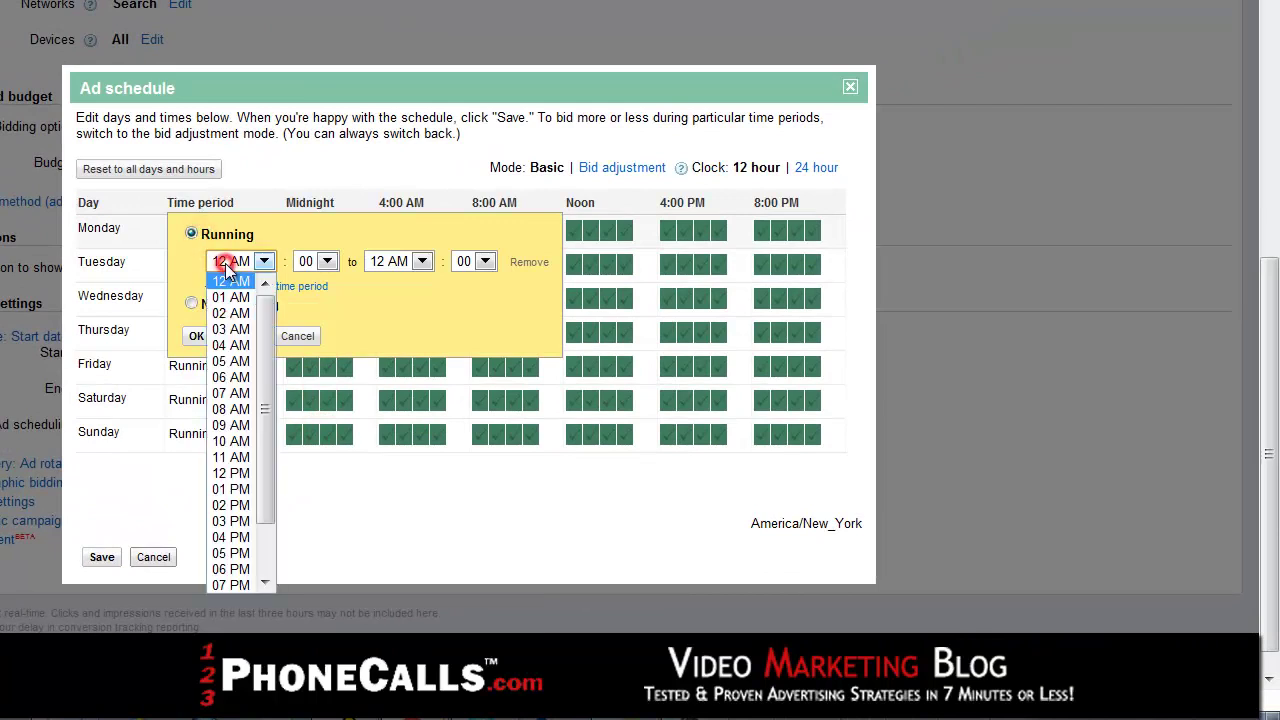
left_click(236, 422)
left_click(372, 266)
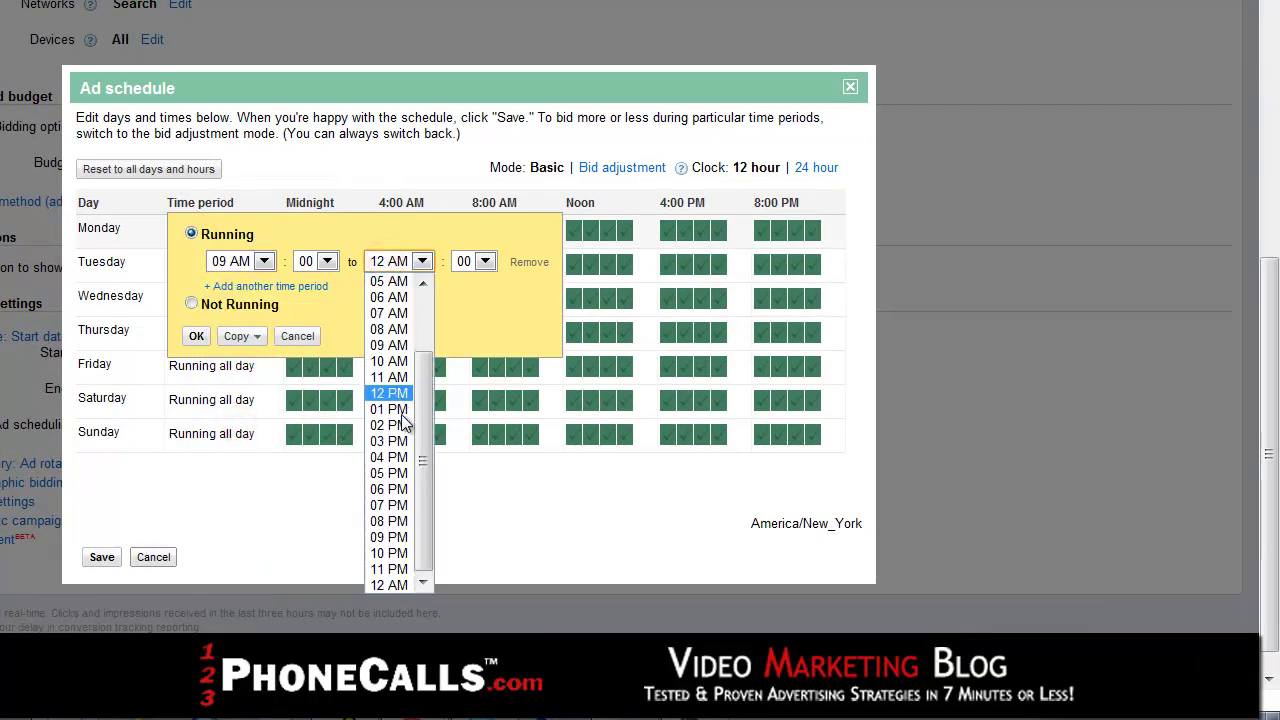
left_click(395, 477)
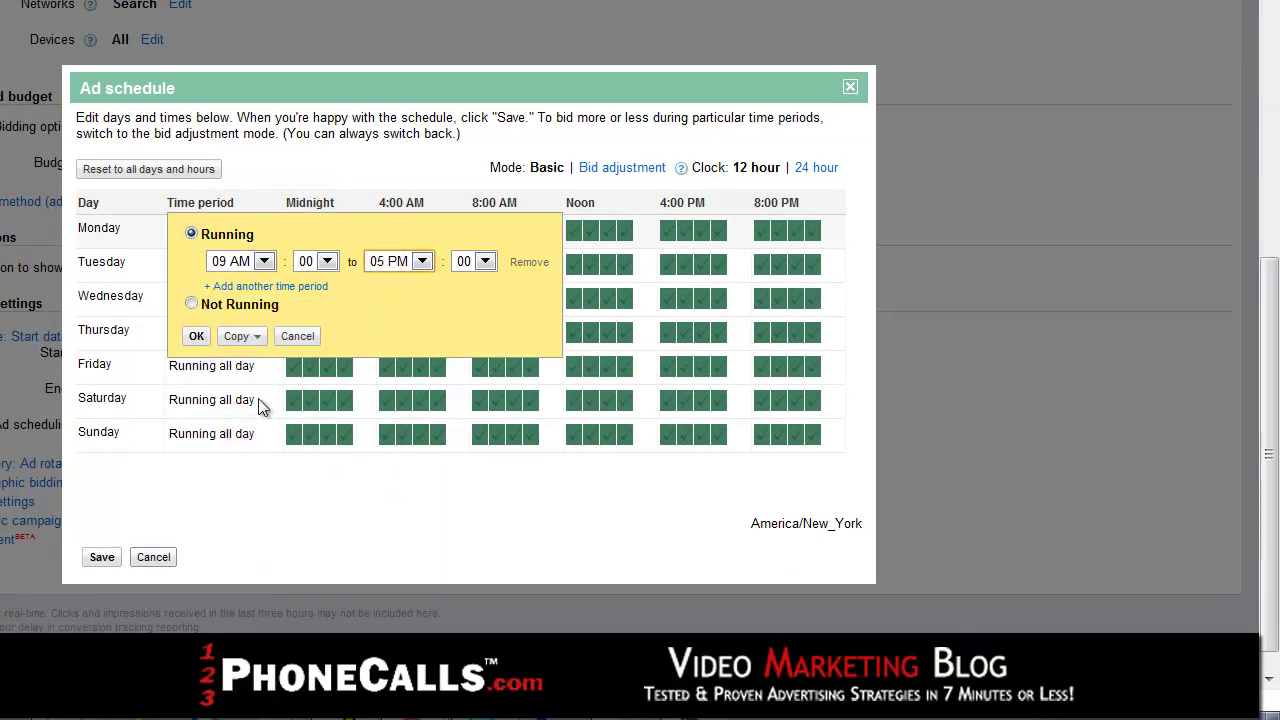
left_click(241, 336)
left_click(259, 358)
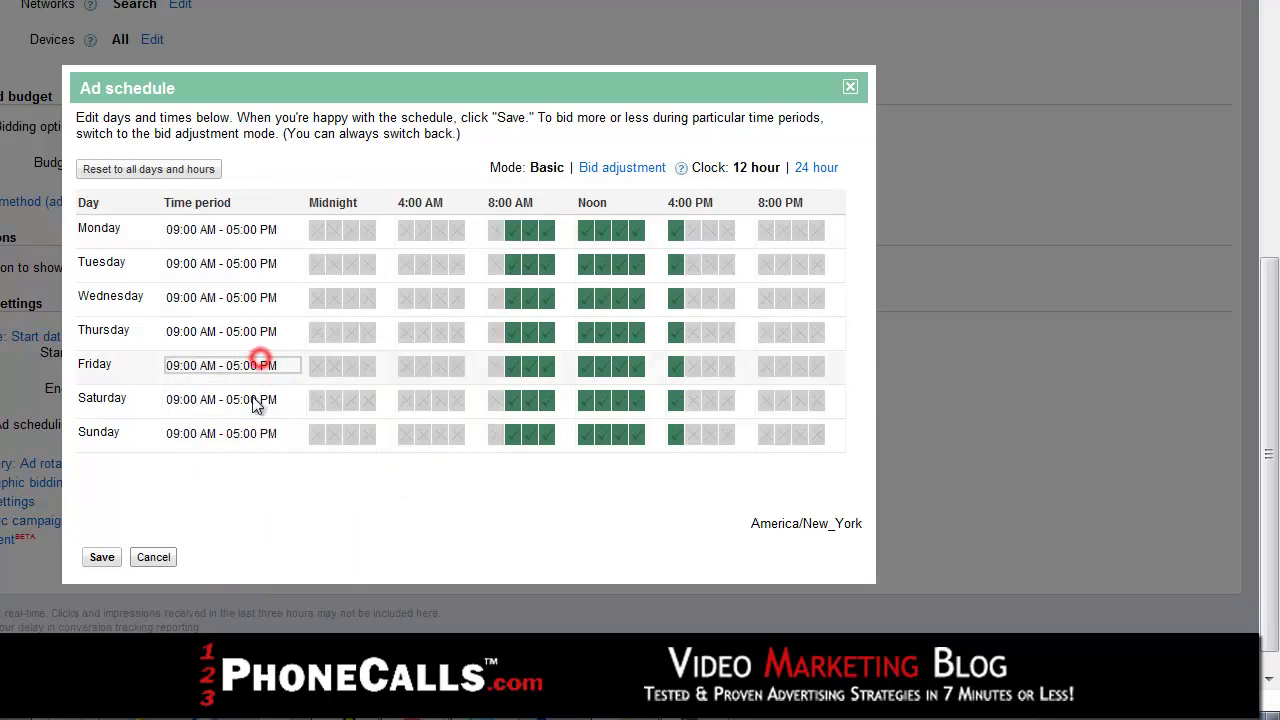
Mark Saturday and Sunday as not running and save the ad schedule
left_click(175, 401)
left_click(188, 471)
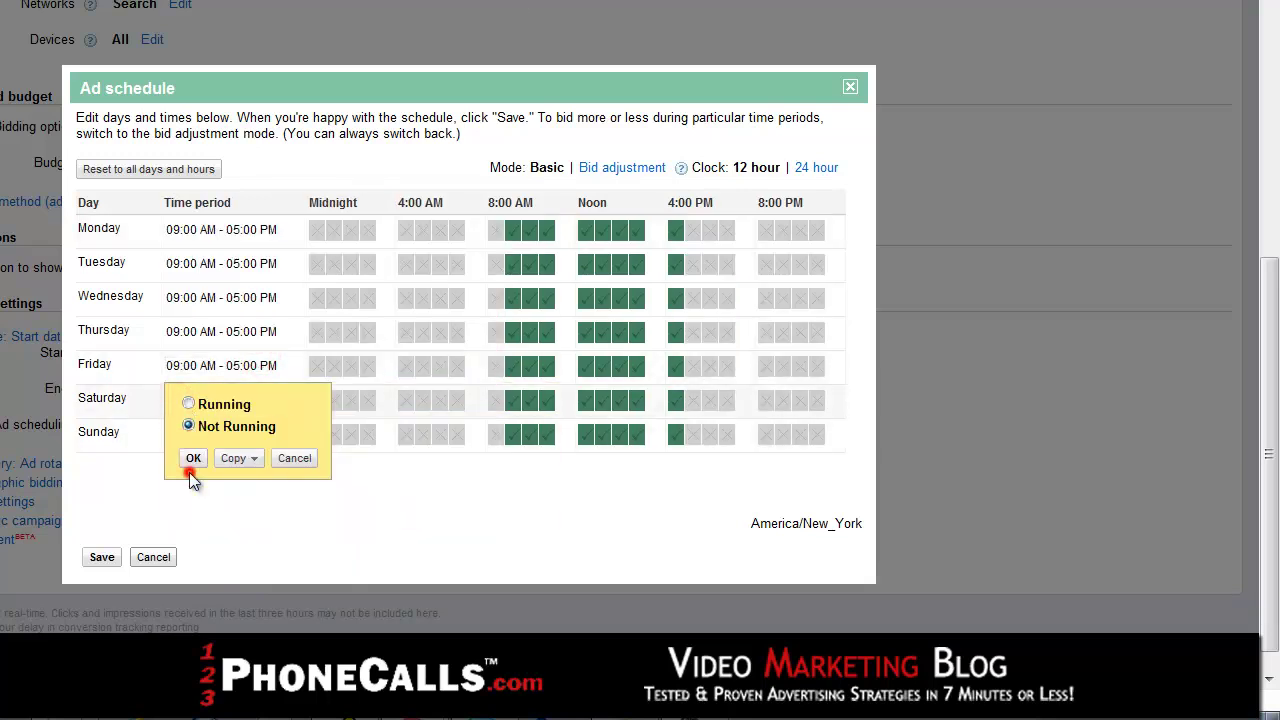
left_click(238, 458)
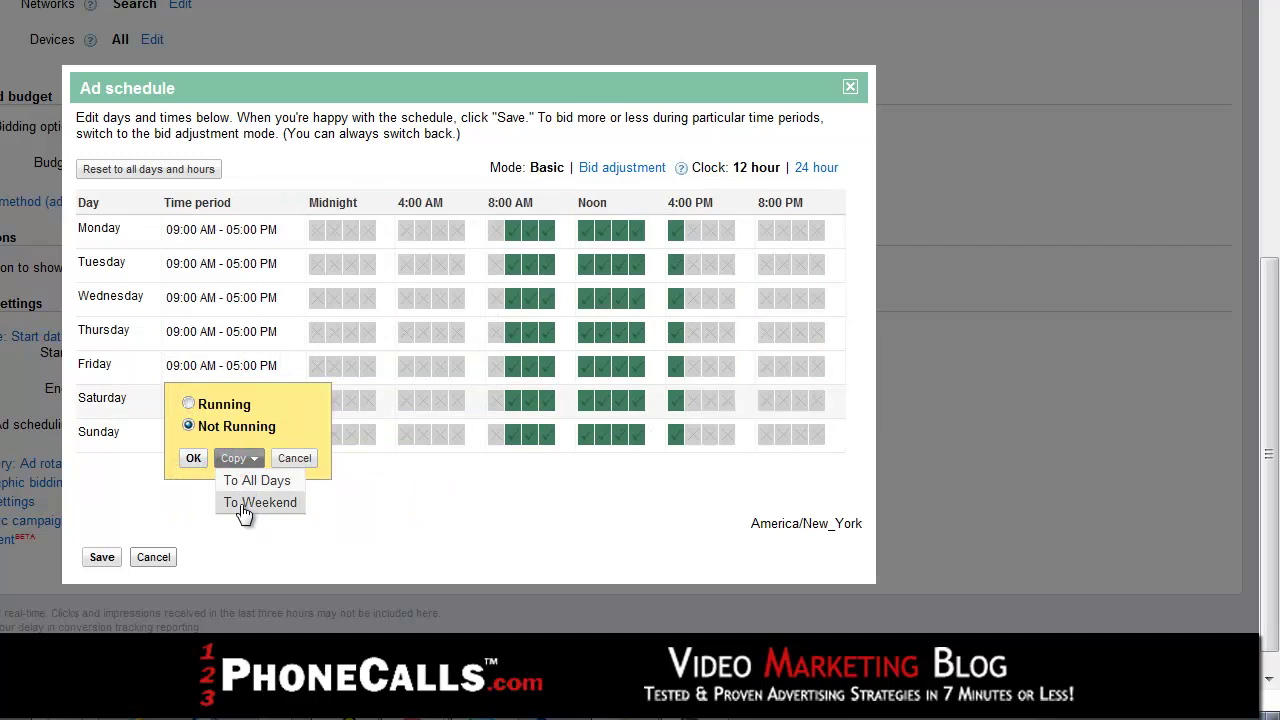
left_click(244, 508)
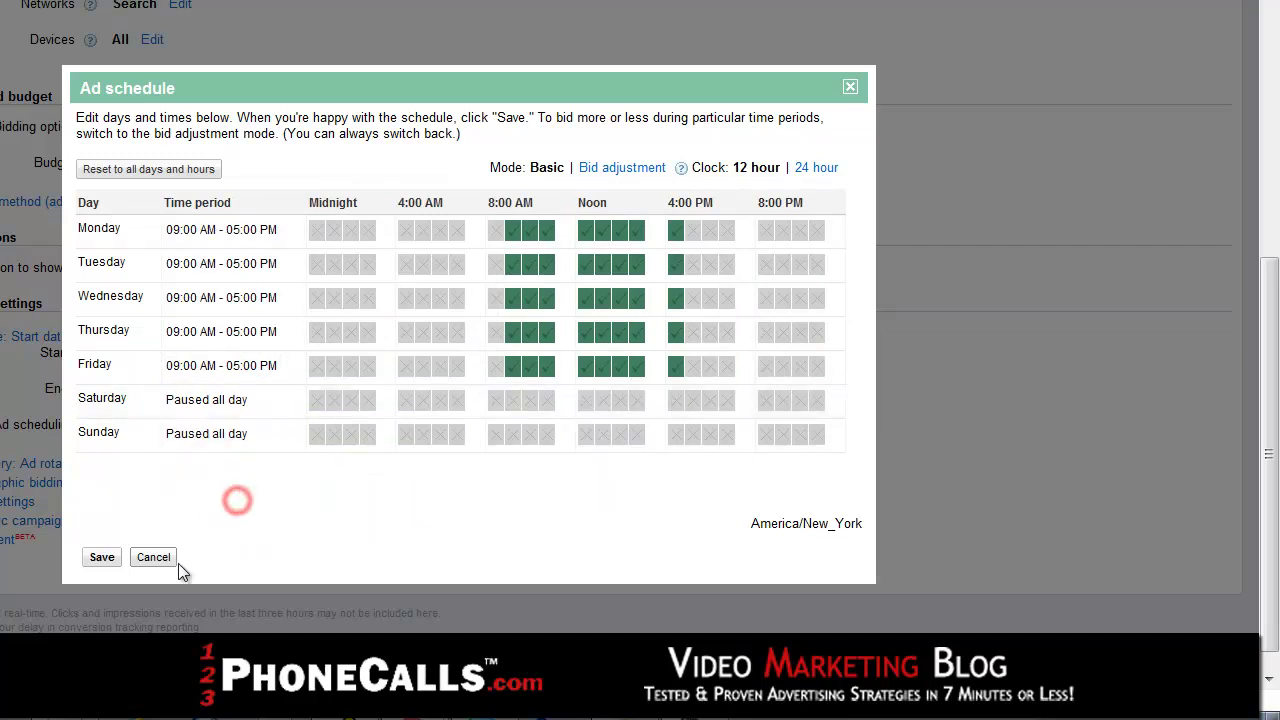
left_click(105, 564)
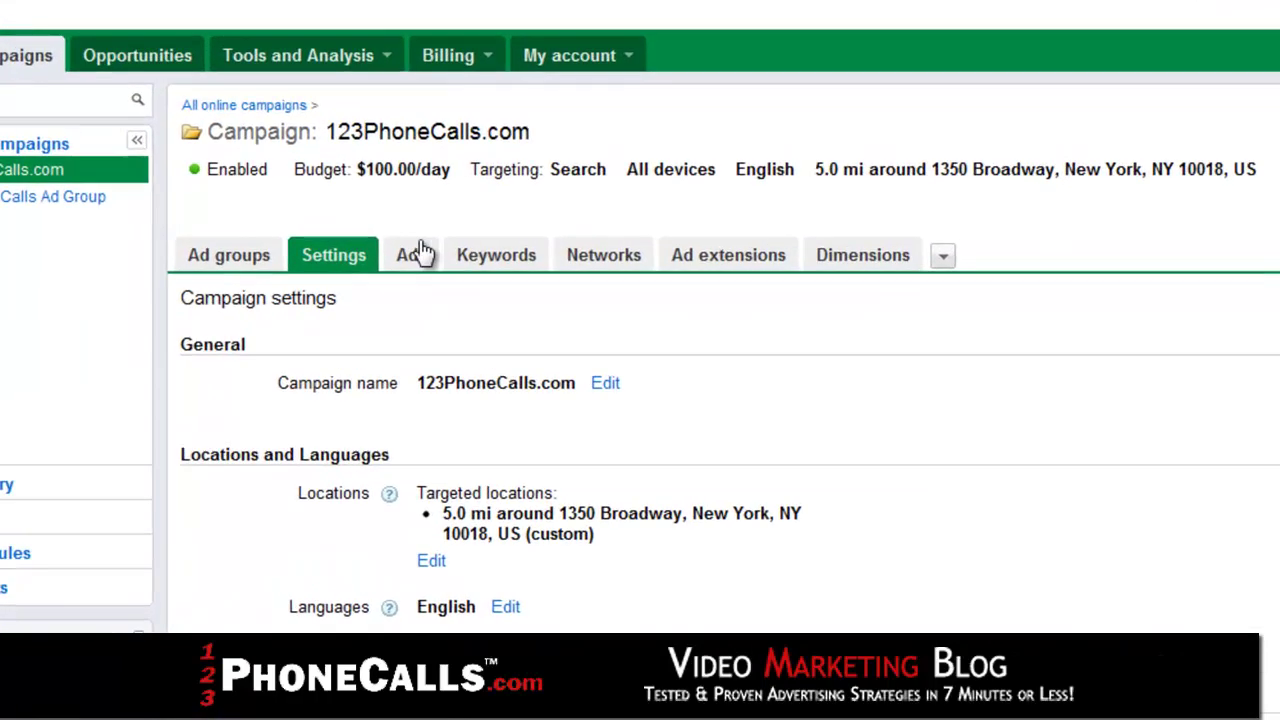
Open the (New York) Advertising text ad for editing, accepting the replacement warning
left_click(307, 190)
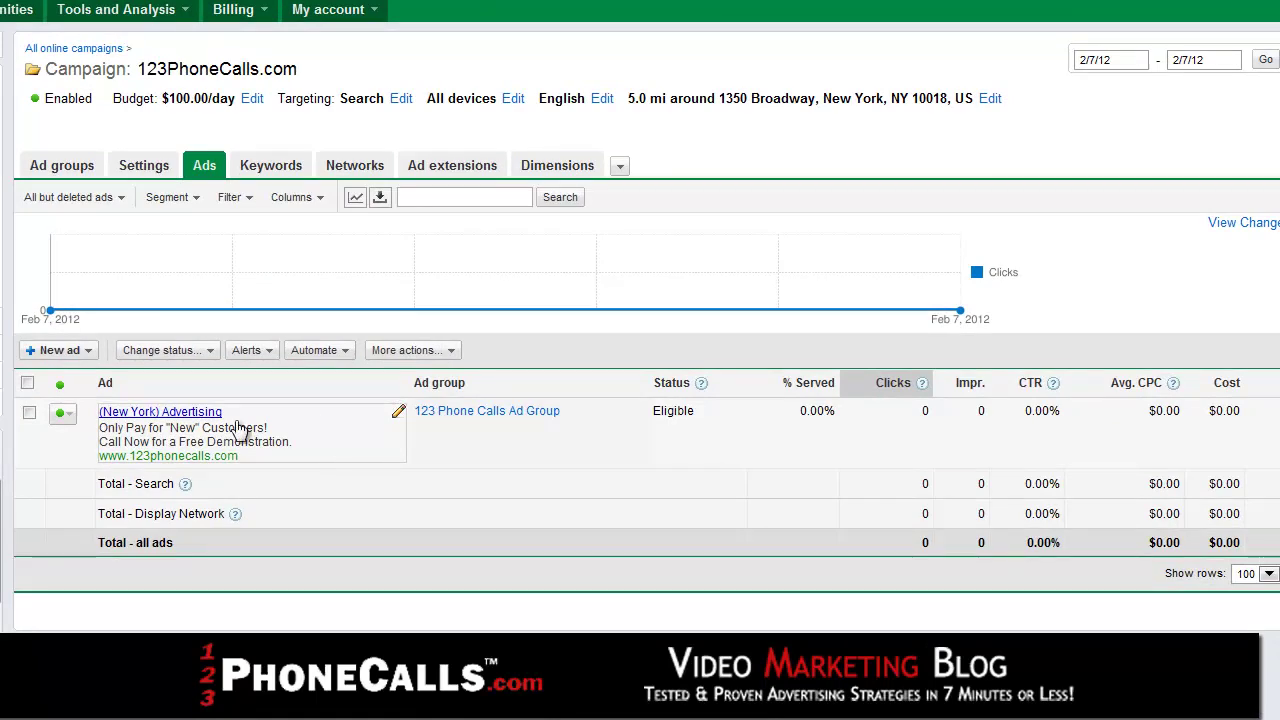
left_click(398, 411)
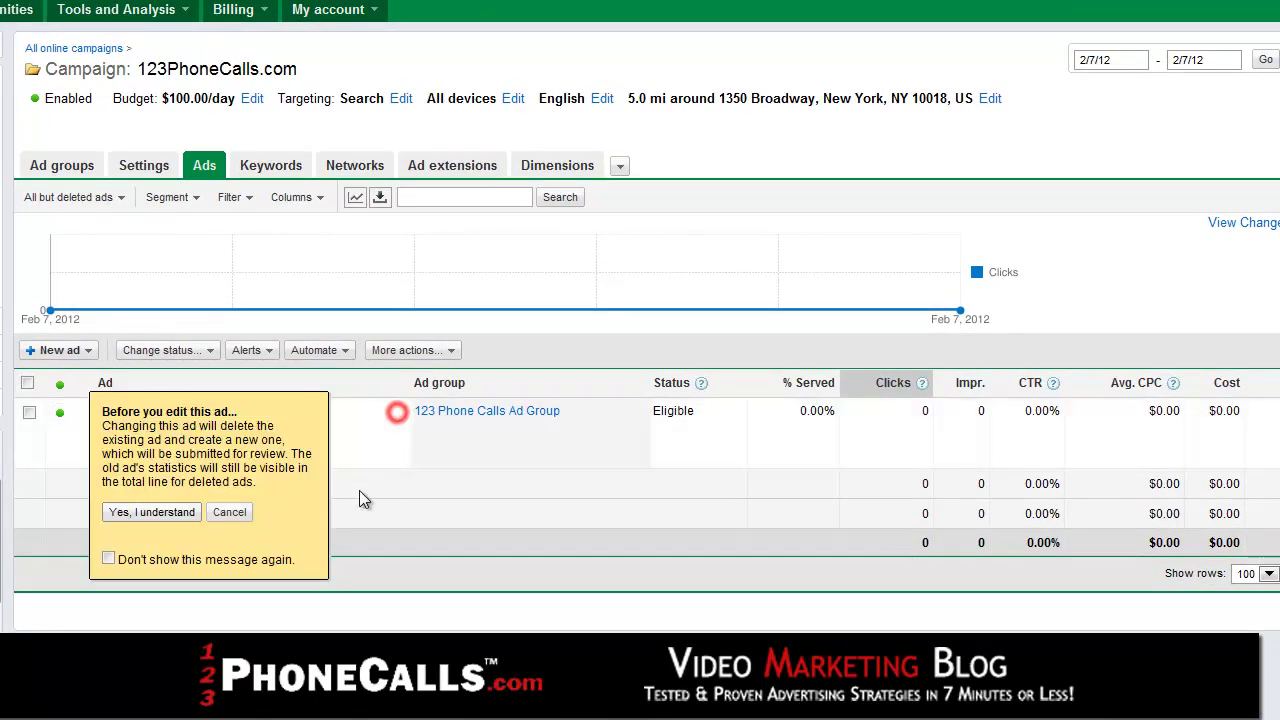
left_click(138, 512)
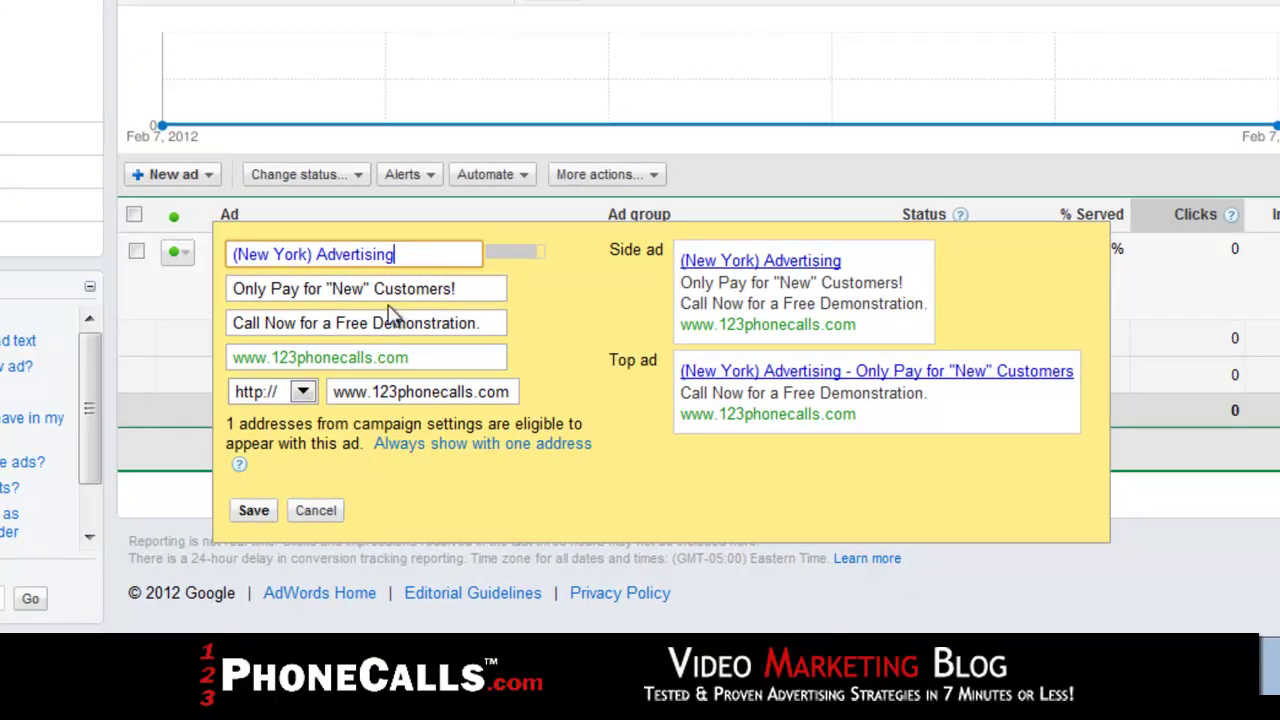
Select the ad's headline, both description lines and the display URL in turn
triple_click(425, 255)
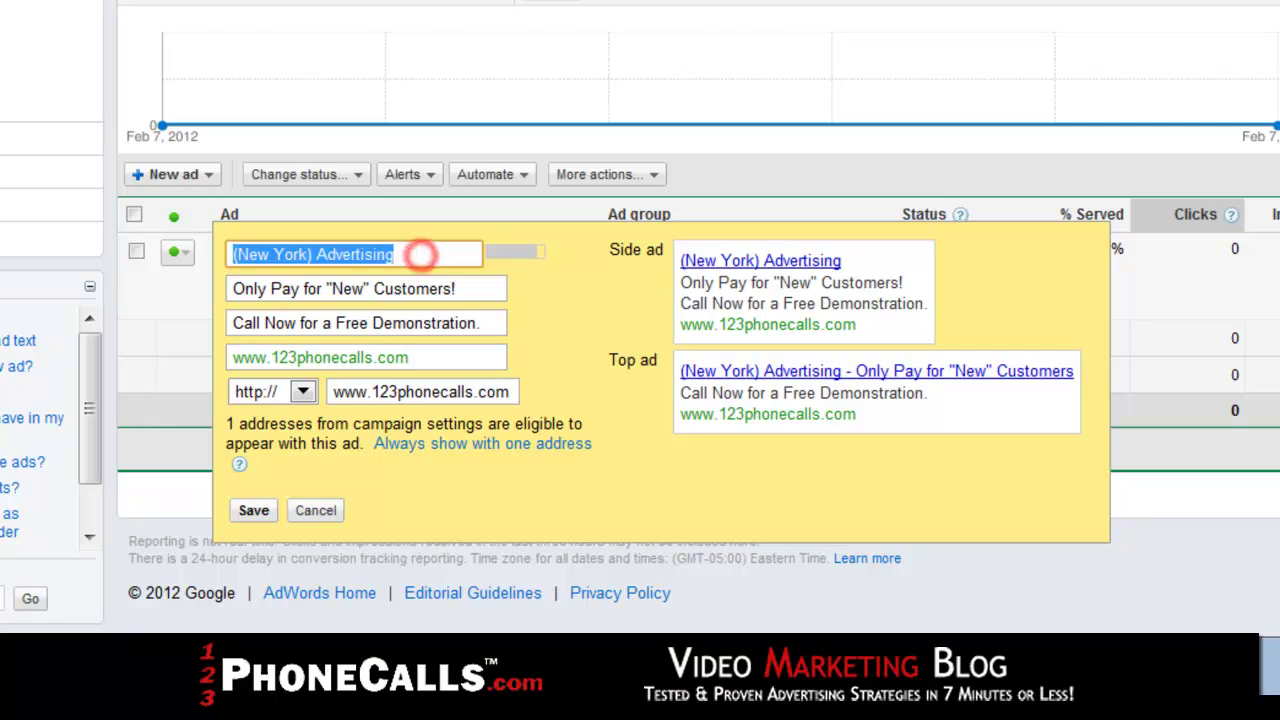
left_click(343, 257)
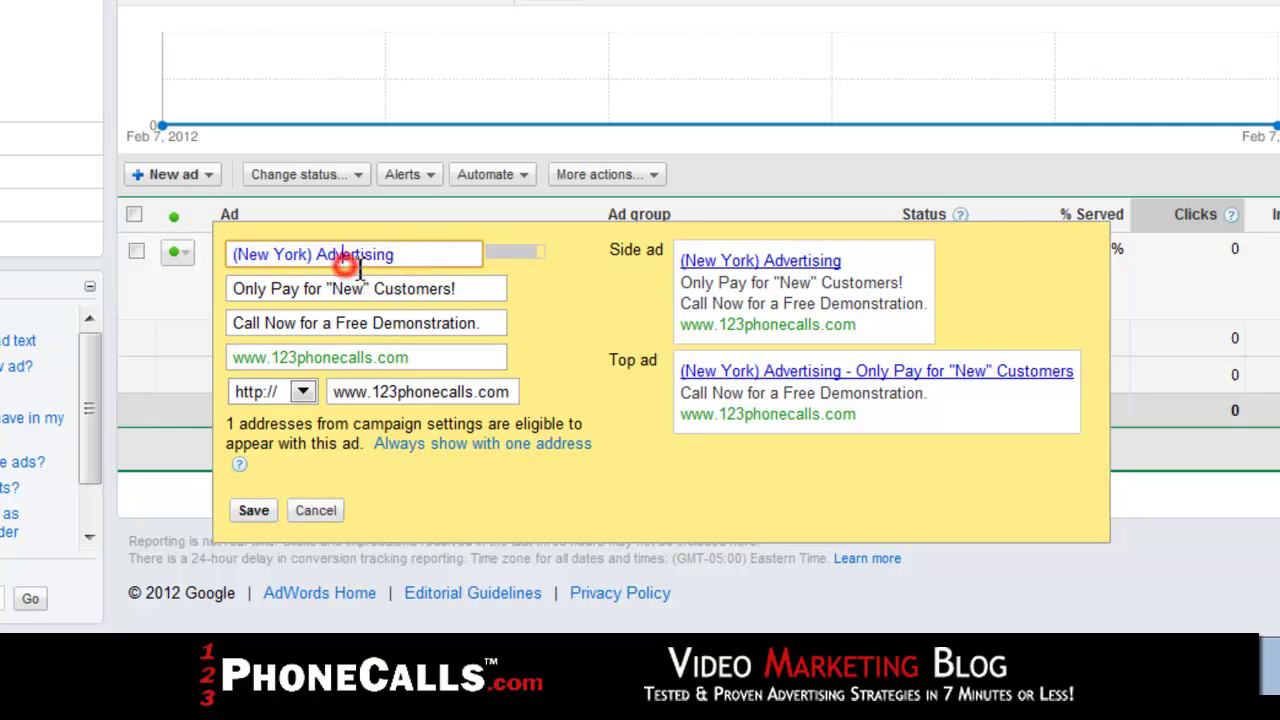
triple_click(424, 252)
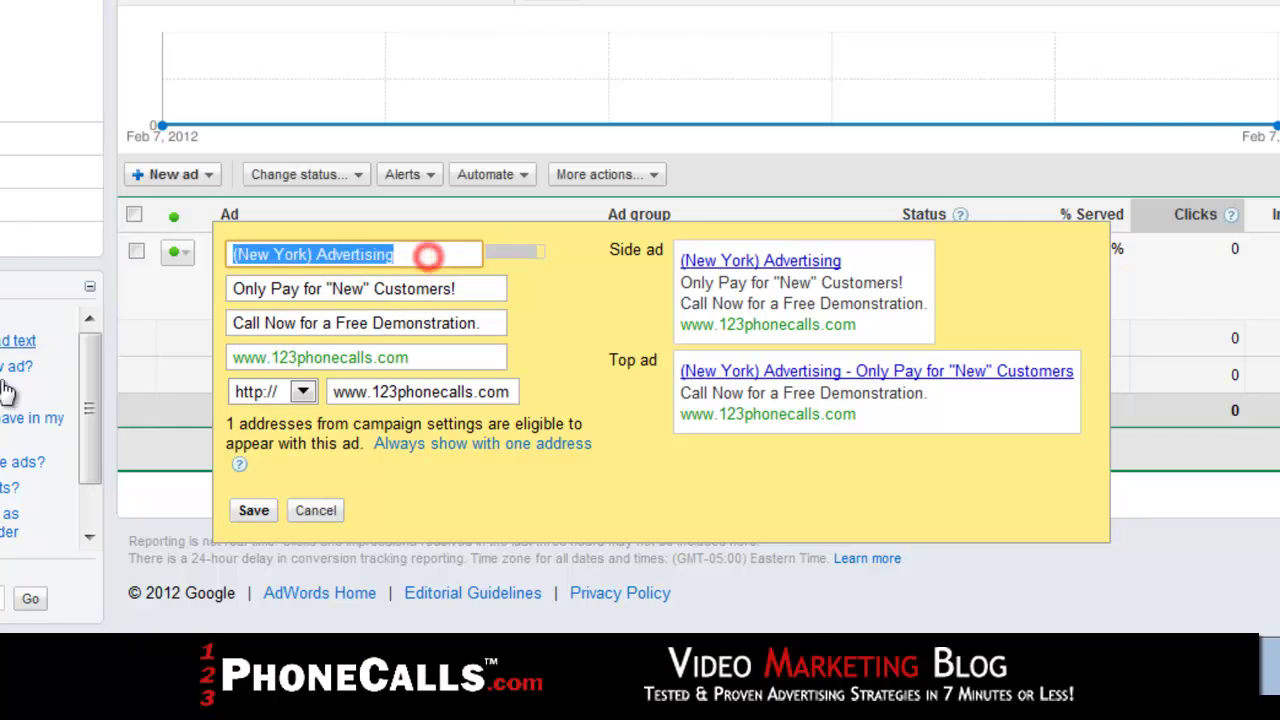
left_click(493, 289)
triple_click(495, 289)
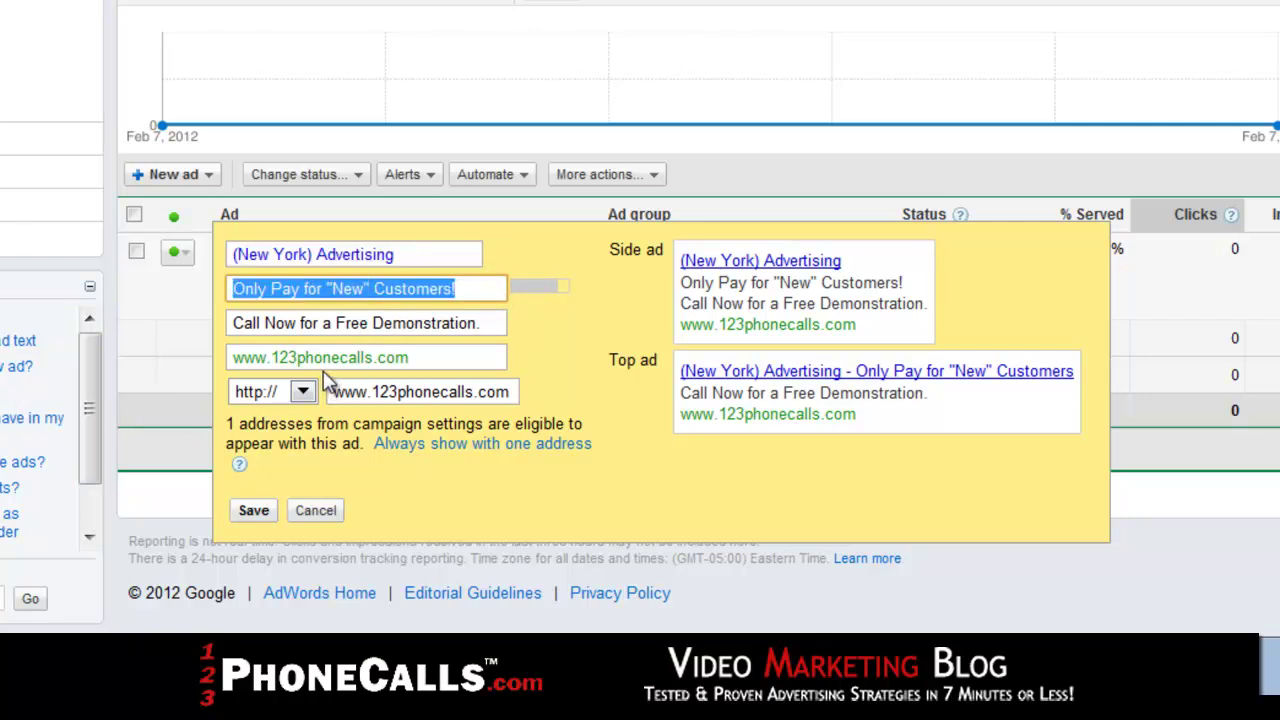
left_click(368, 325)
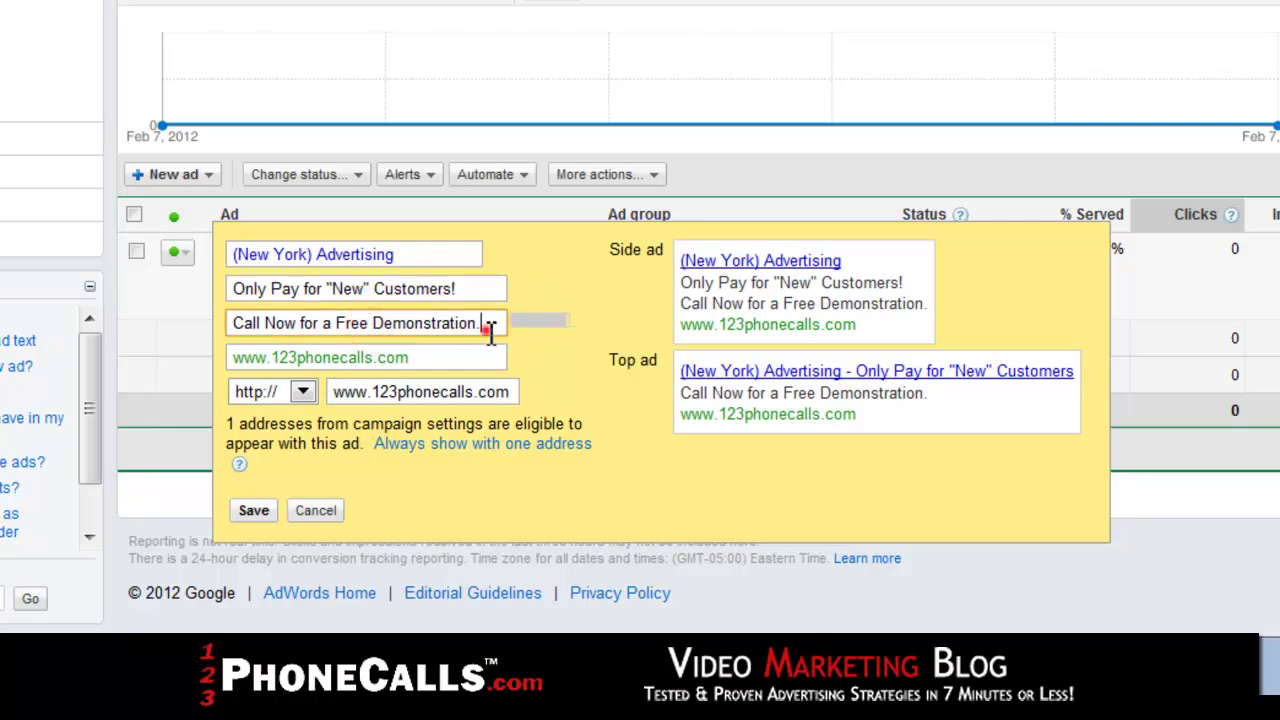
triple_click(487, 324)
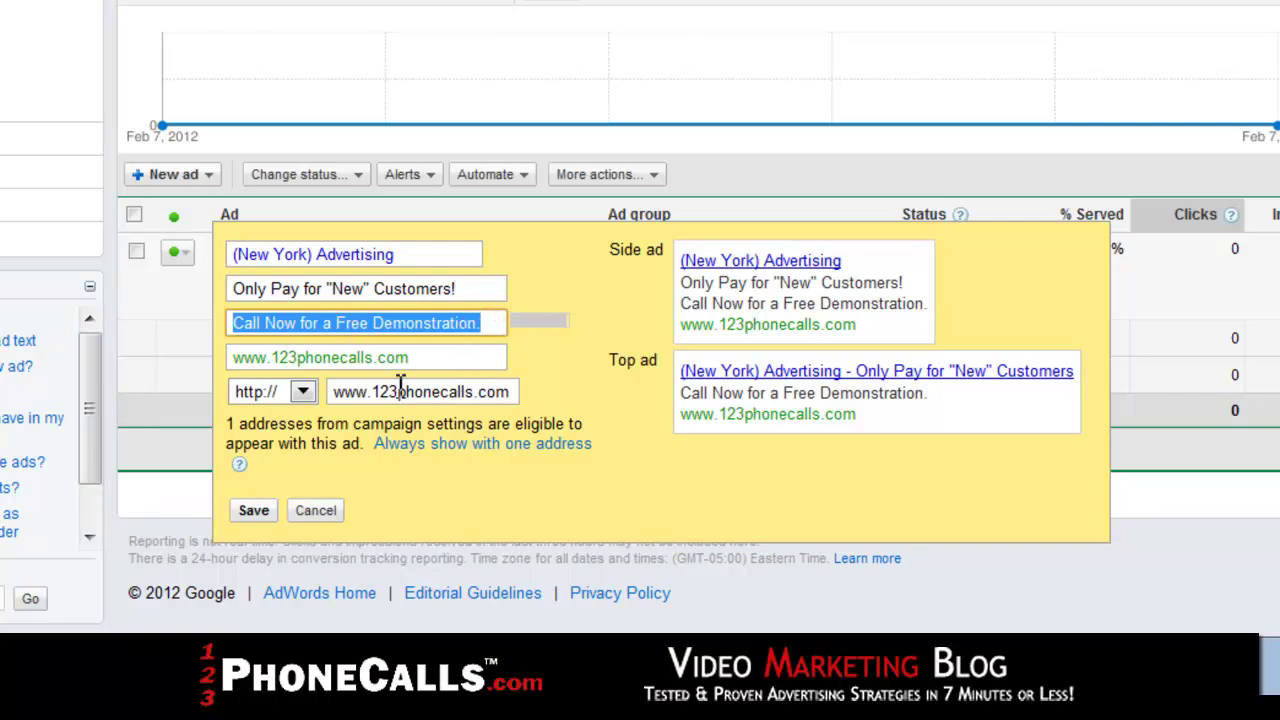
triple_click(426, 358)
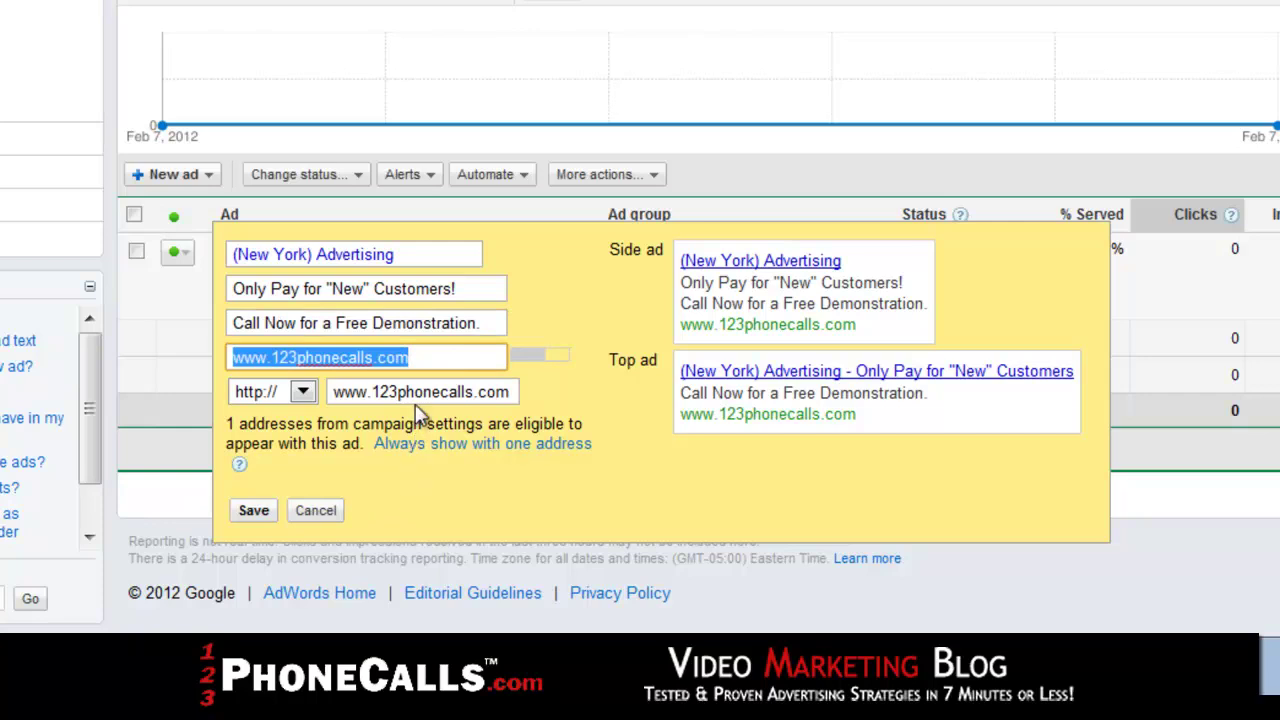
left_click_drag(412, 392, 562, 405)
left_click(510, 393)
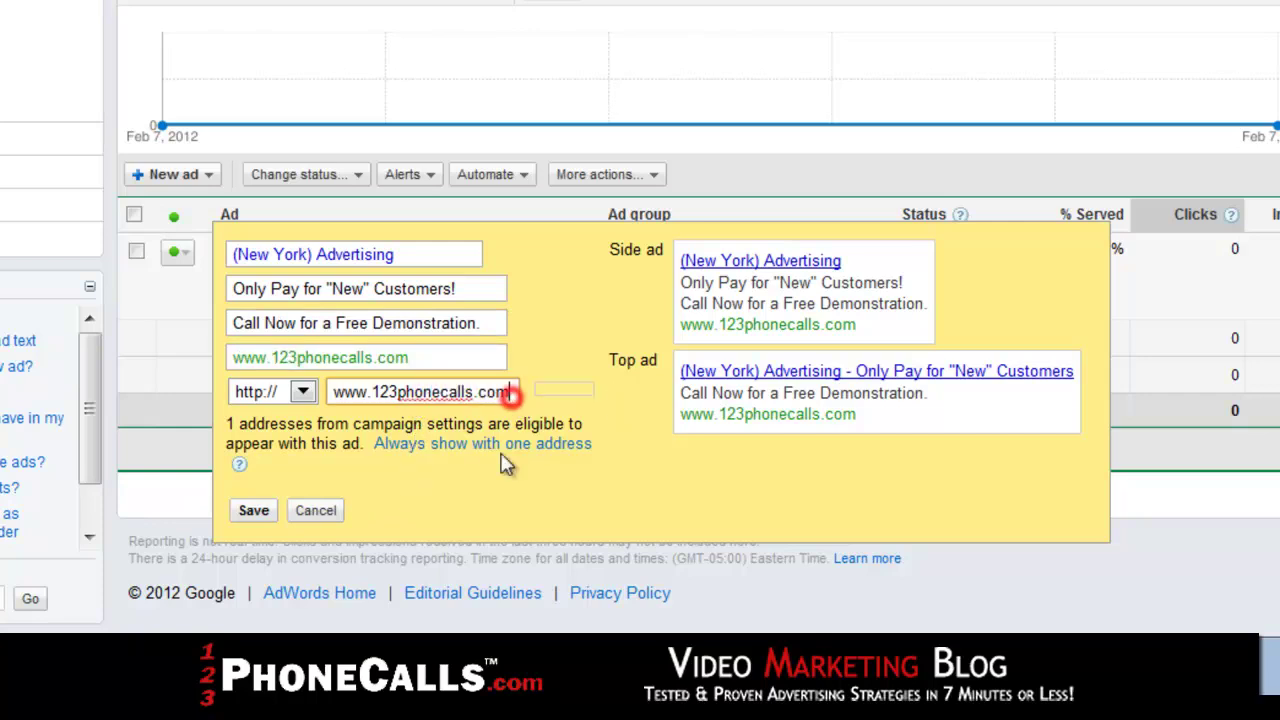
type("/demo")
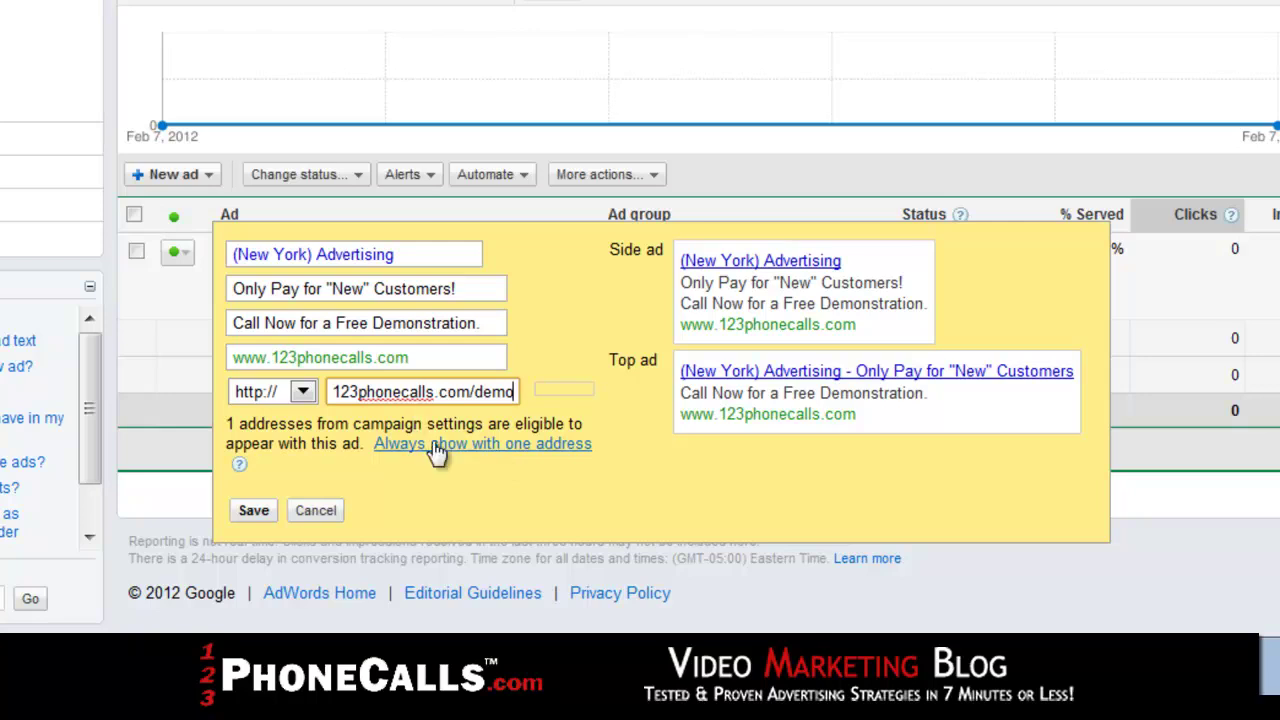
left_click(372, 288)
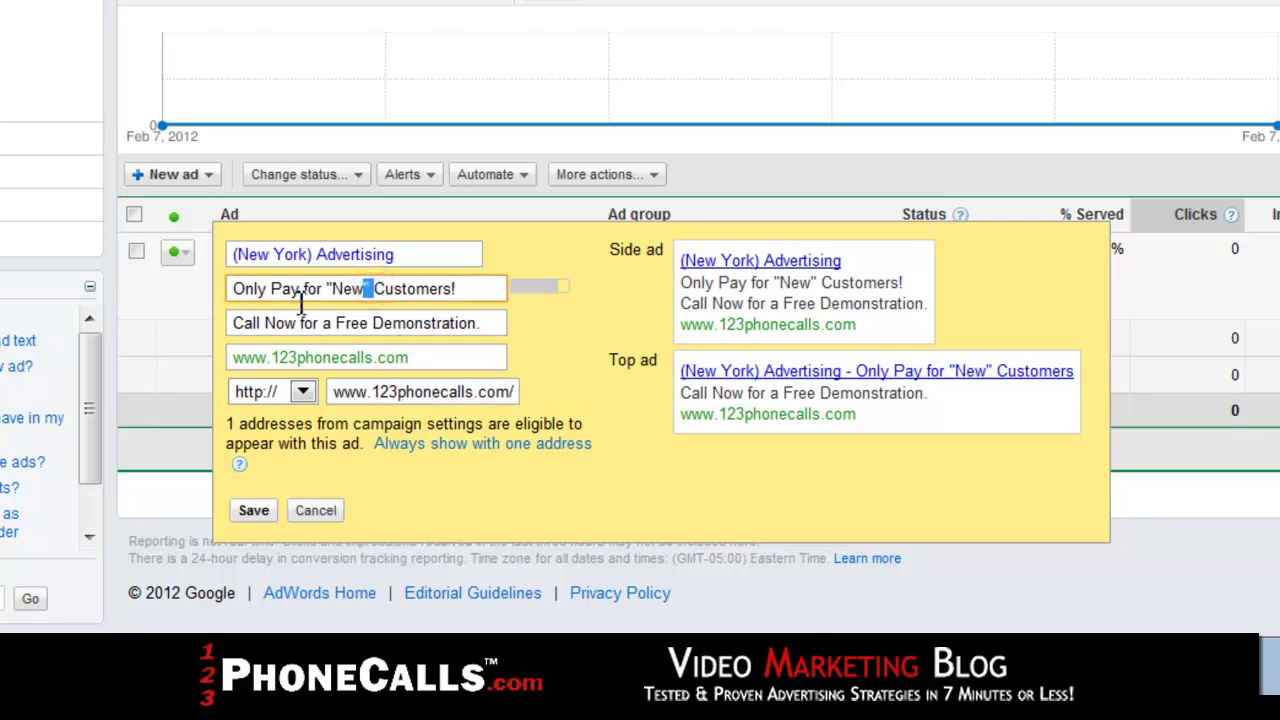
left_click(311, 254)
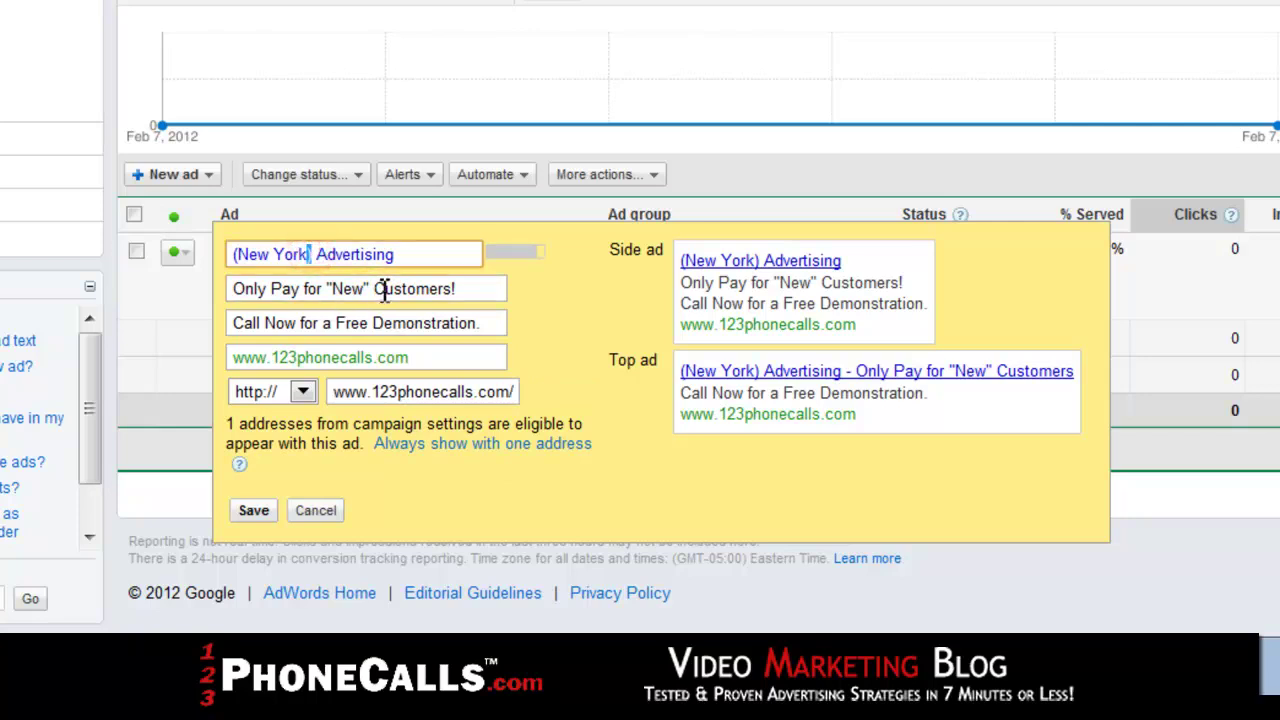